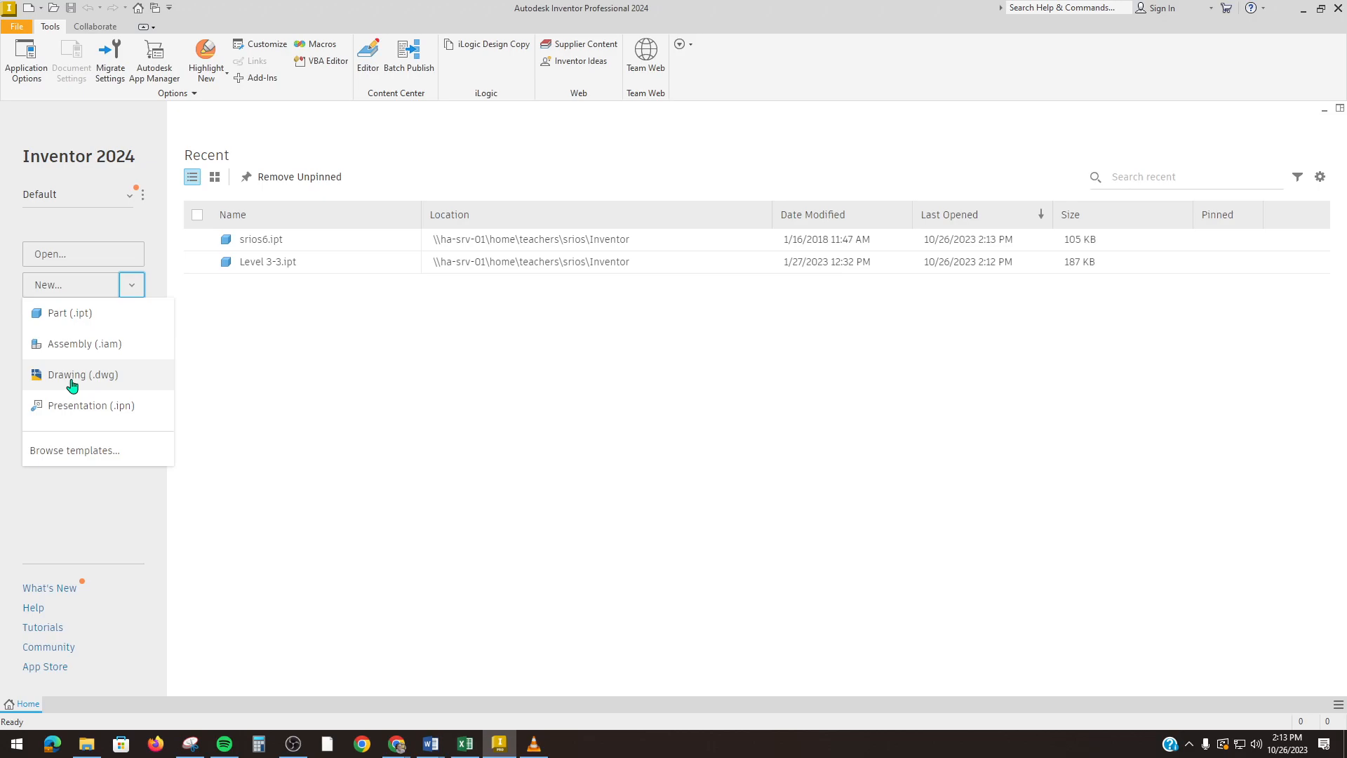
Step: Create a new Drawing (.dwg) document with a blank sheet and title block
click(71, 385)
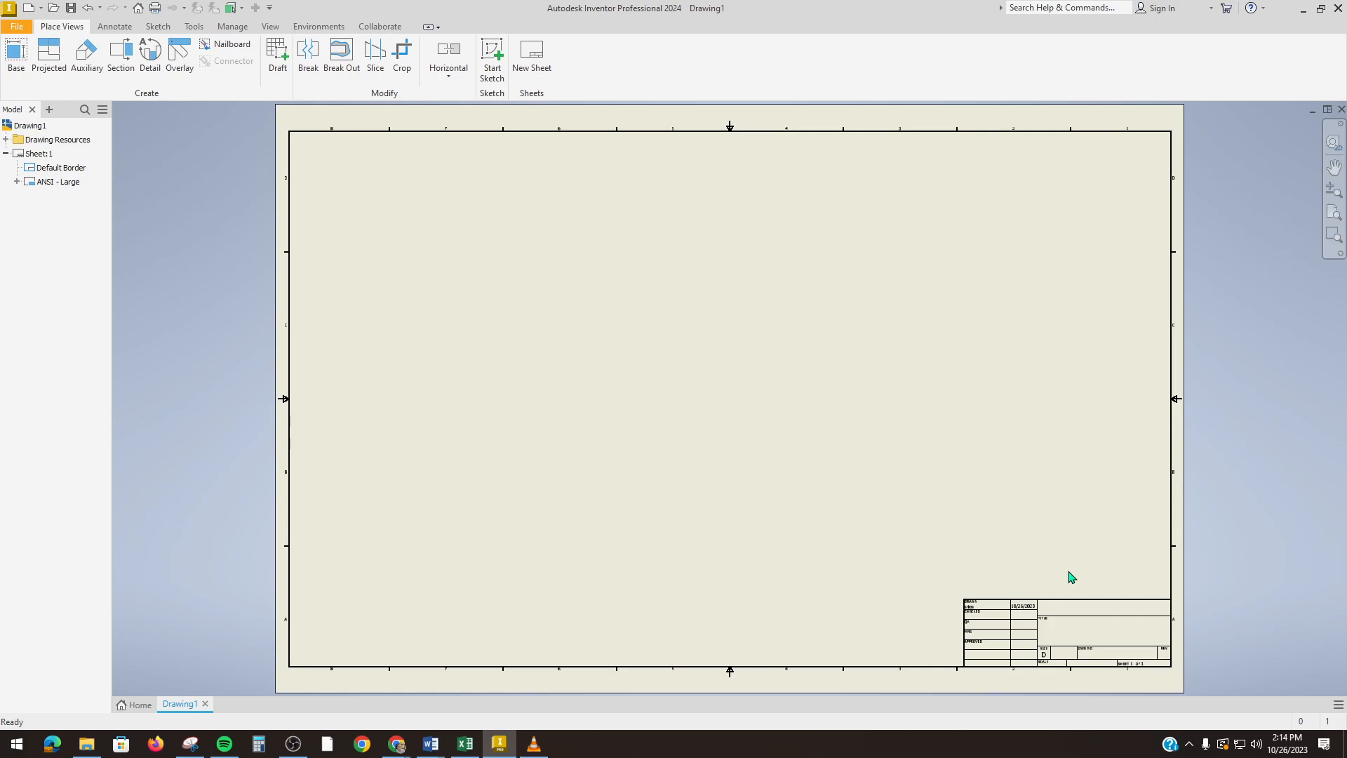
scroll(1071, 577, up, 10)
middle_drag(1031, 638, 920, 376)
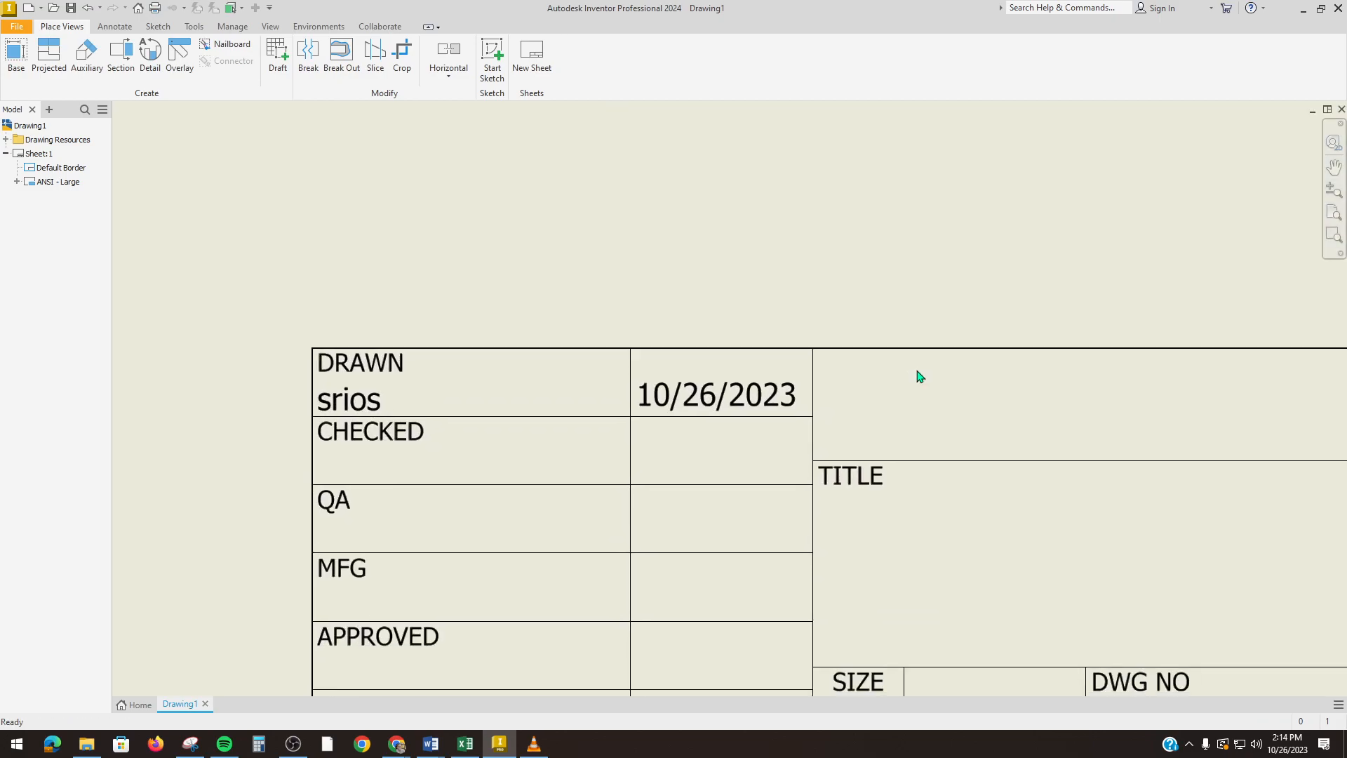
scroll(948, 510, up, 3)
middle_drag(902, 503, 887, 160)
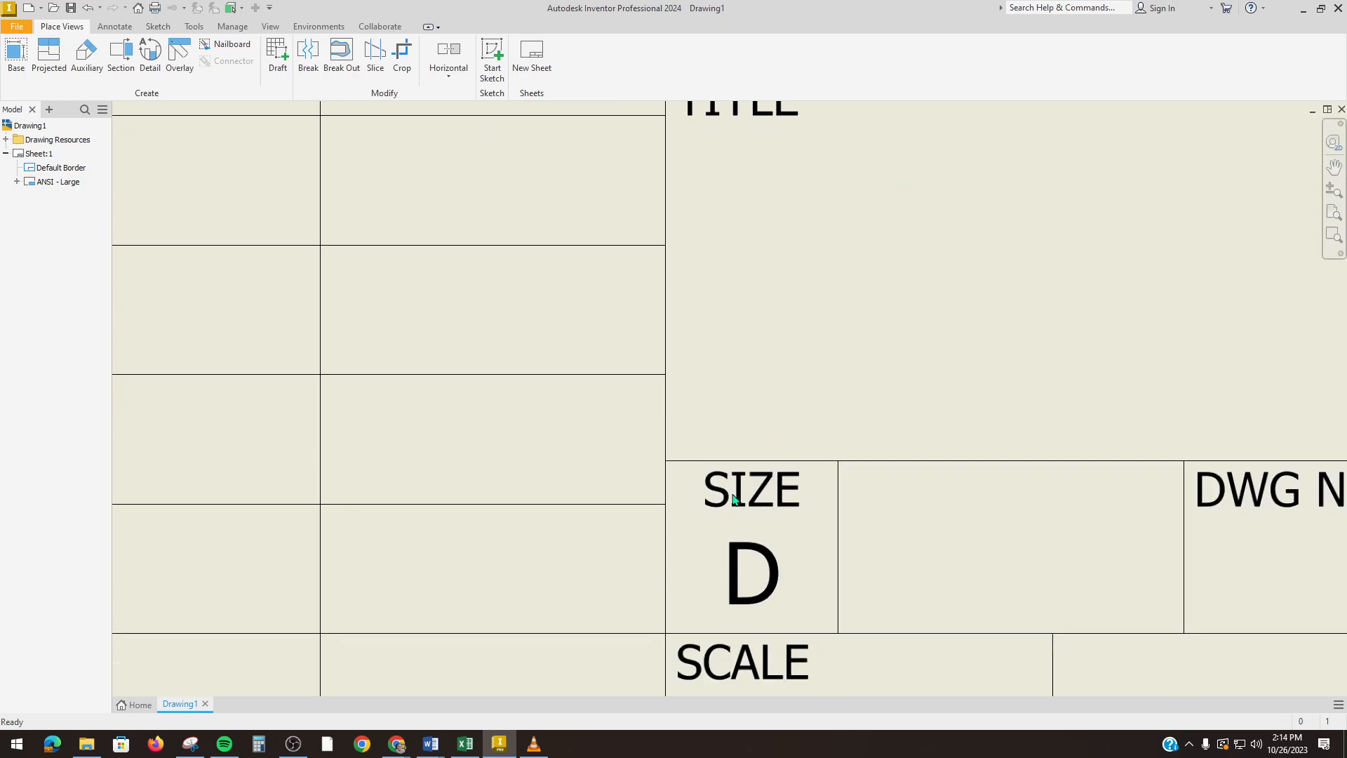
scroll(734, 499, down, 10)
middle_drag(680, 439, 906, 493)
scroll(905, 492, down, 3)
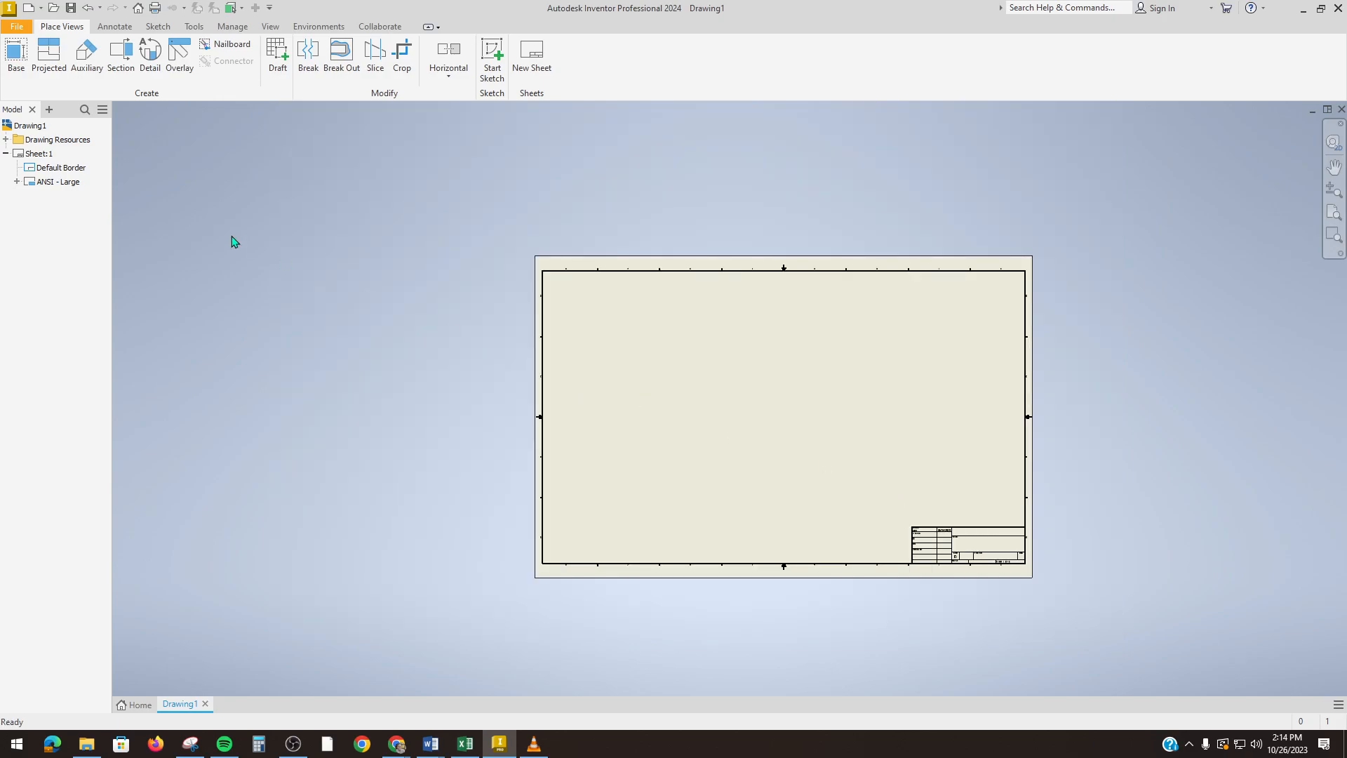
click(44, 154)
Step: Rename Sheet:1 to the user's last name and change its size to A landscape
right_click(40, 158)
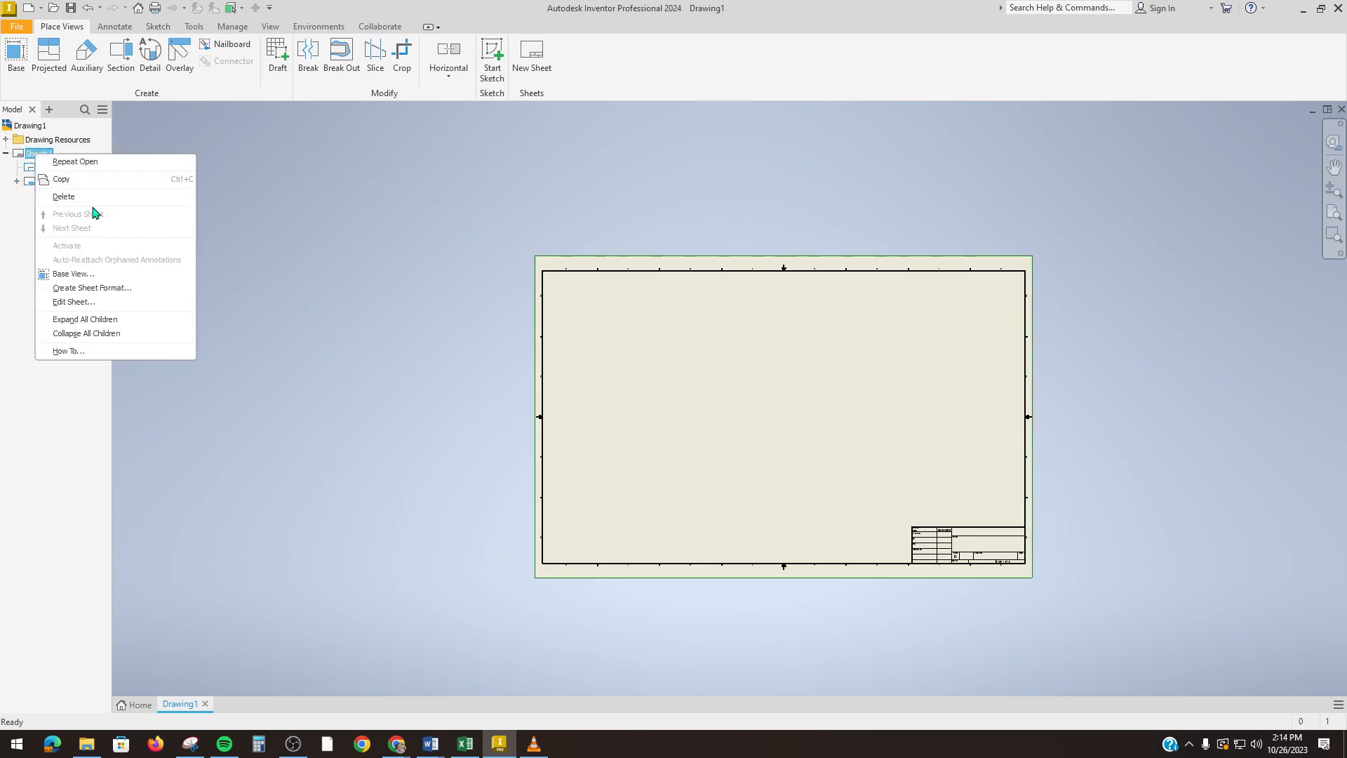
click(94, 304)
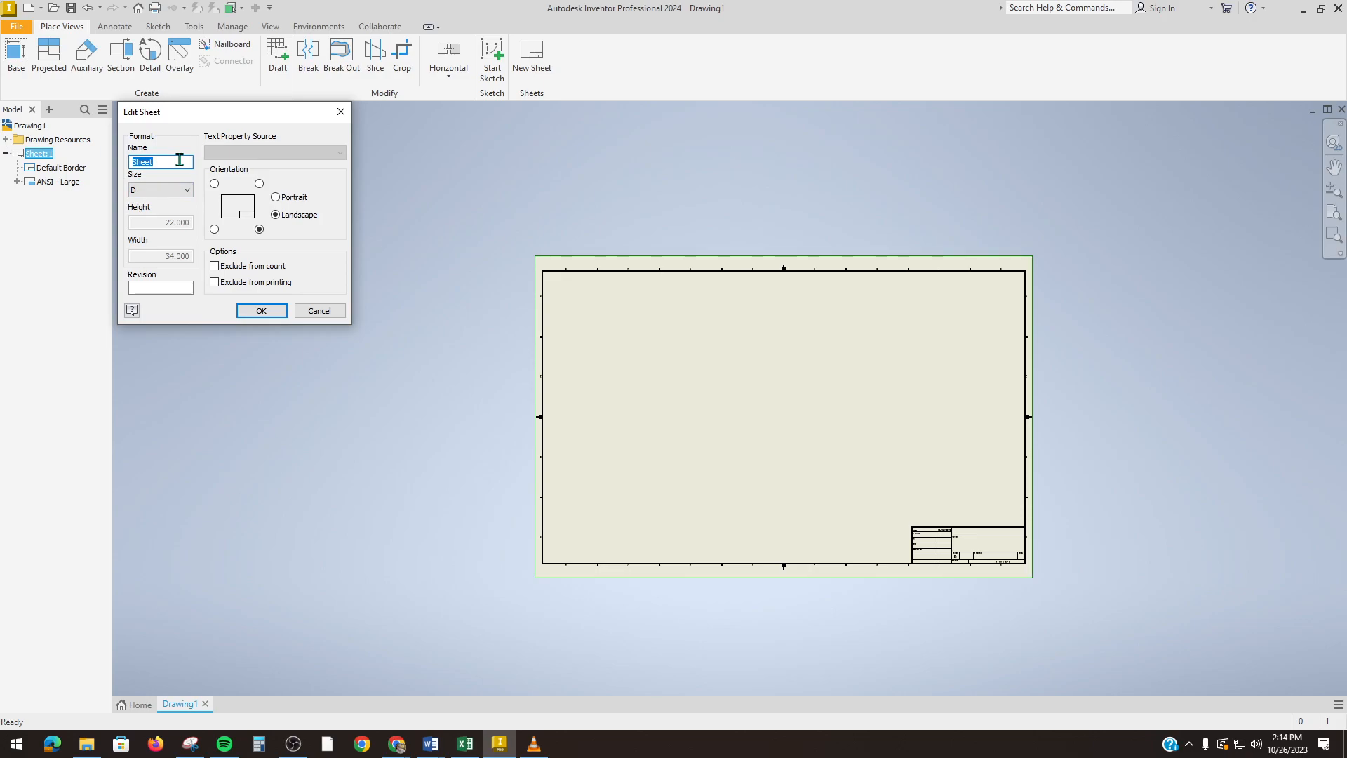
text(Rios)
click(188, 191)
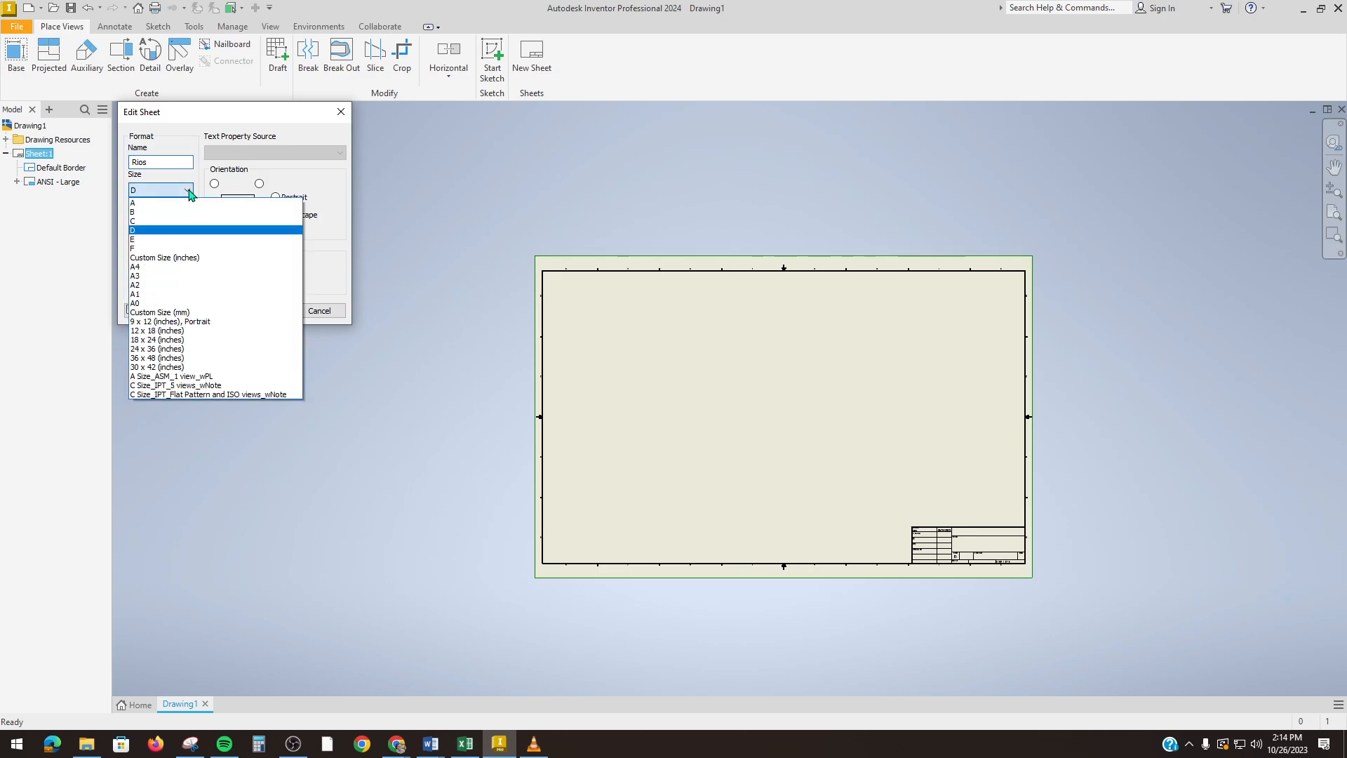
click(171, 205)
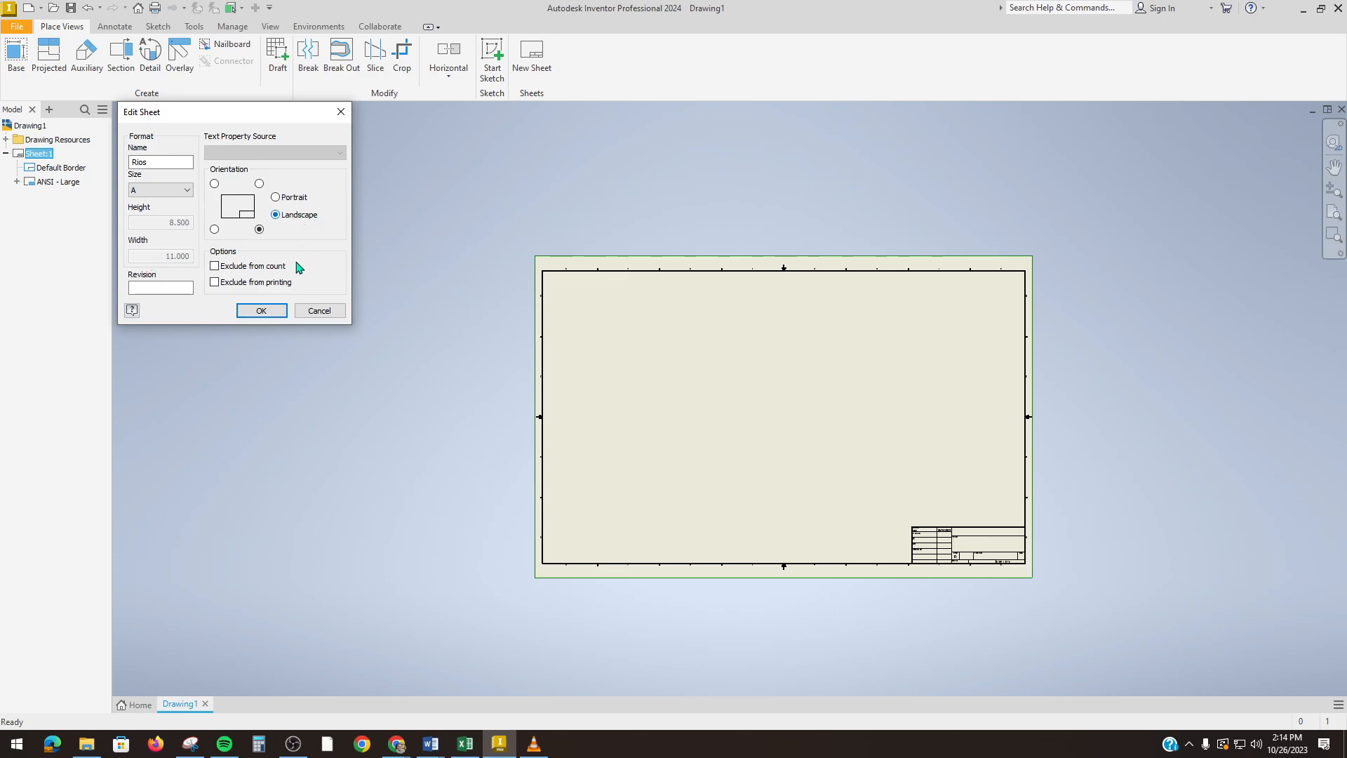
click(271, 313)
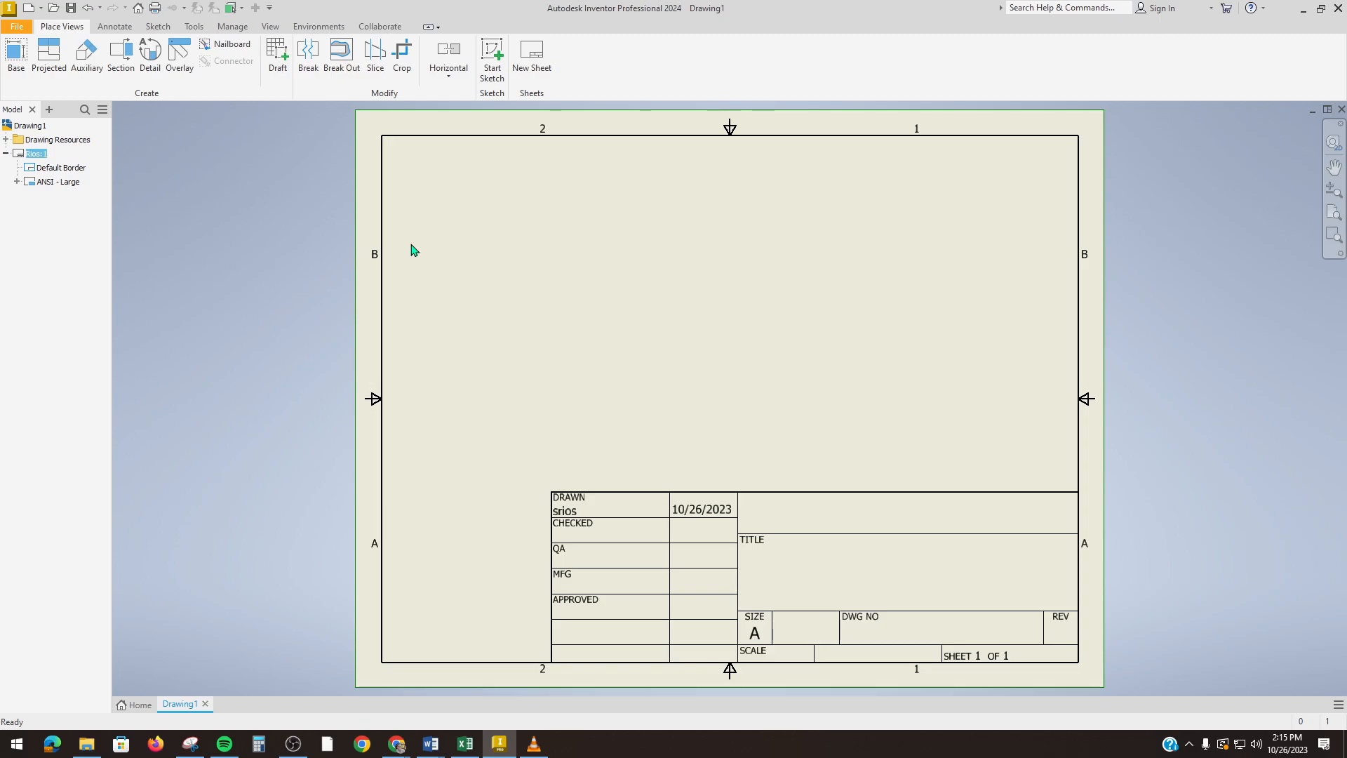
Step: Start a base view and load the srios6 part file as its model
click(16, 56)
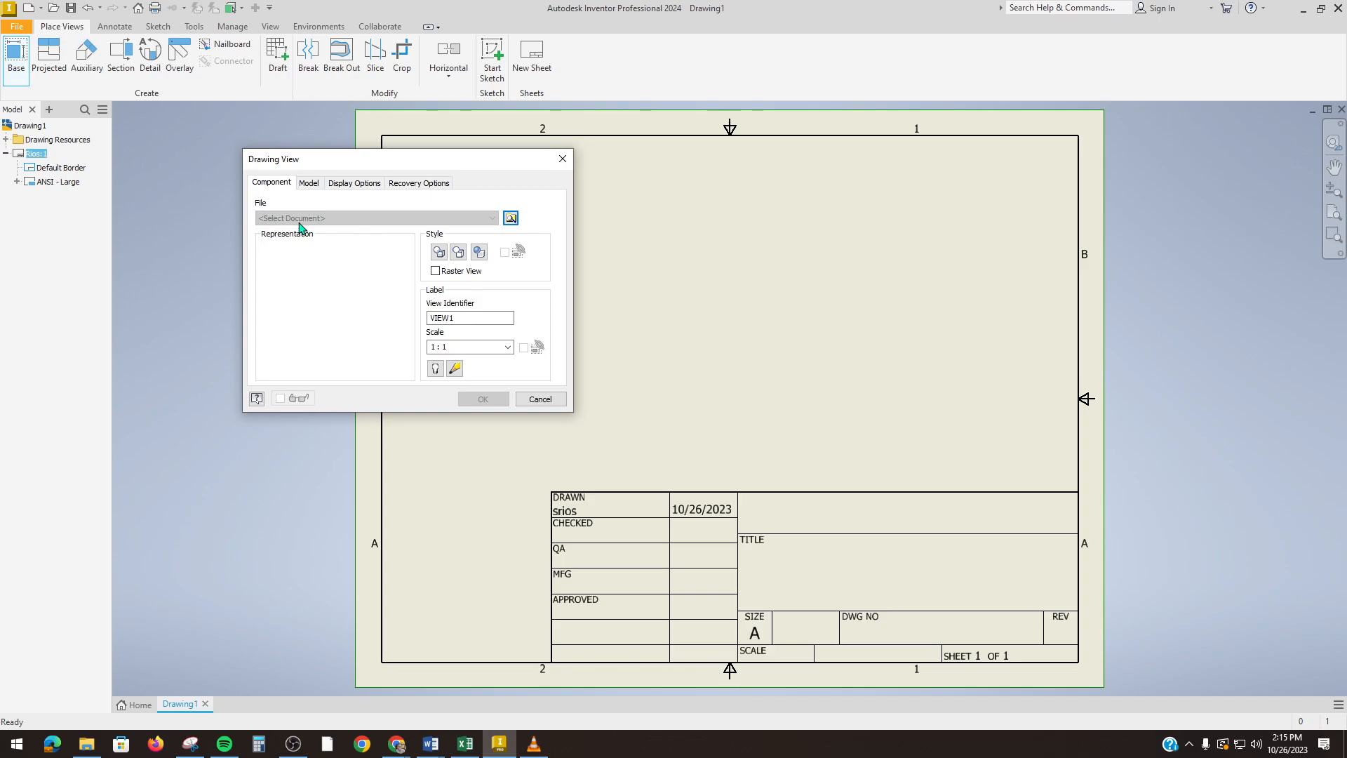
click(511, 219)
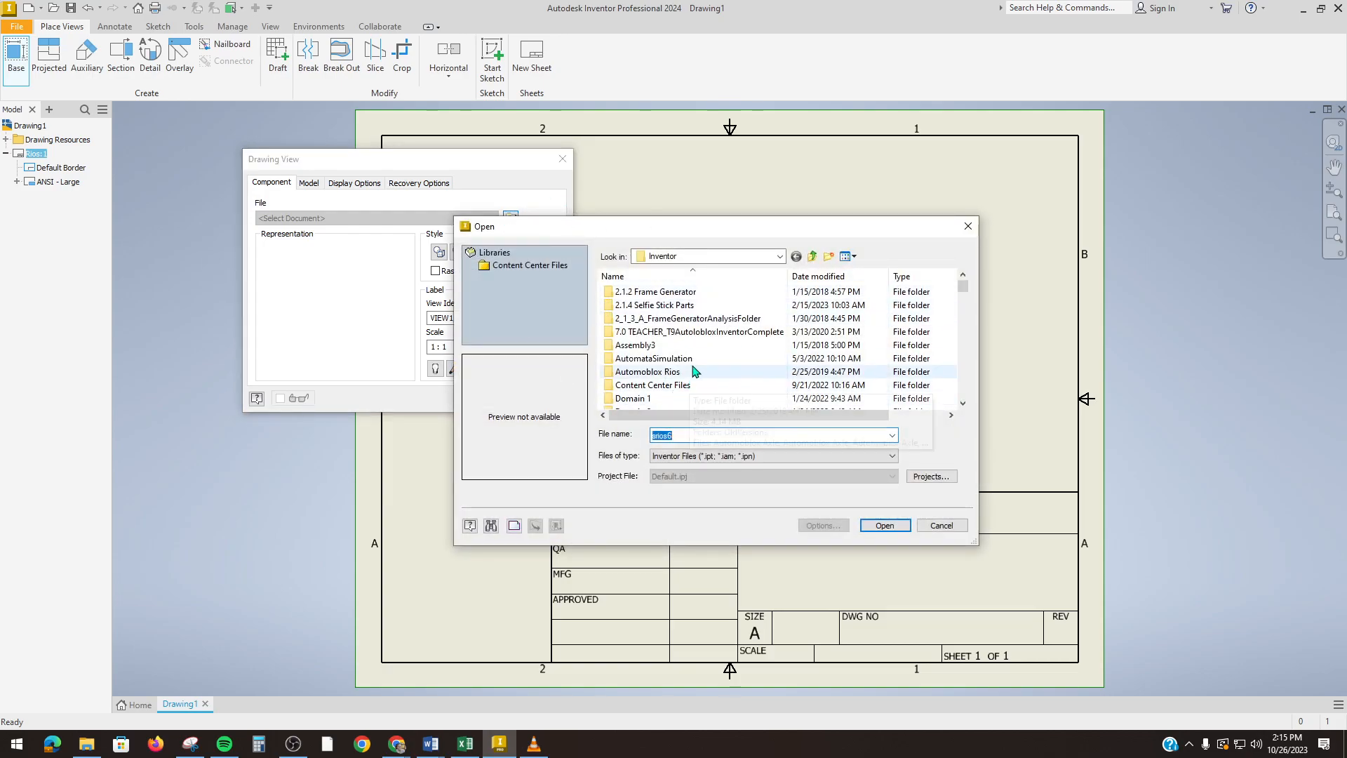
scroll(694, 363, down, 10)
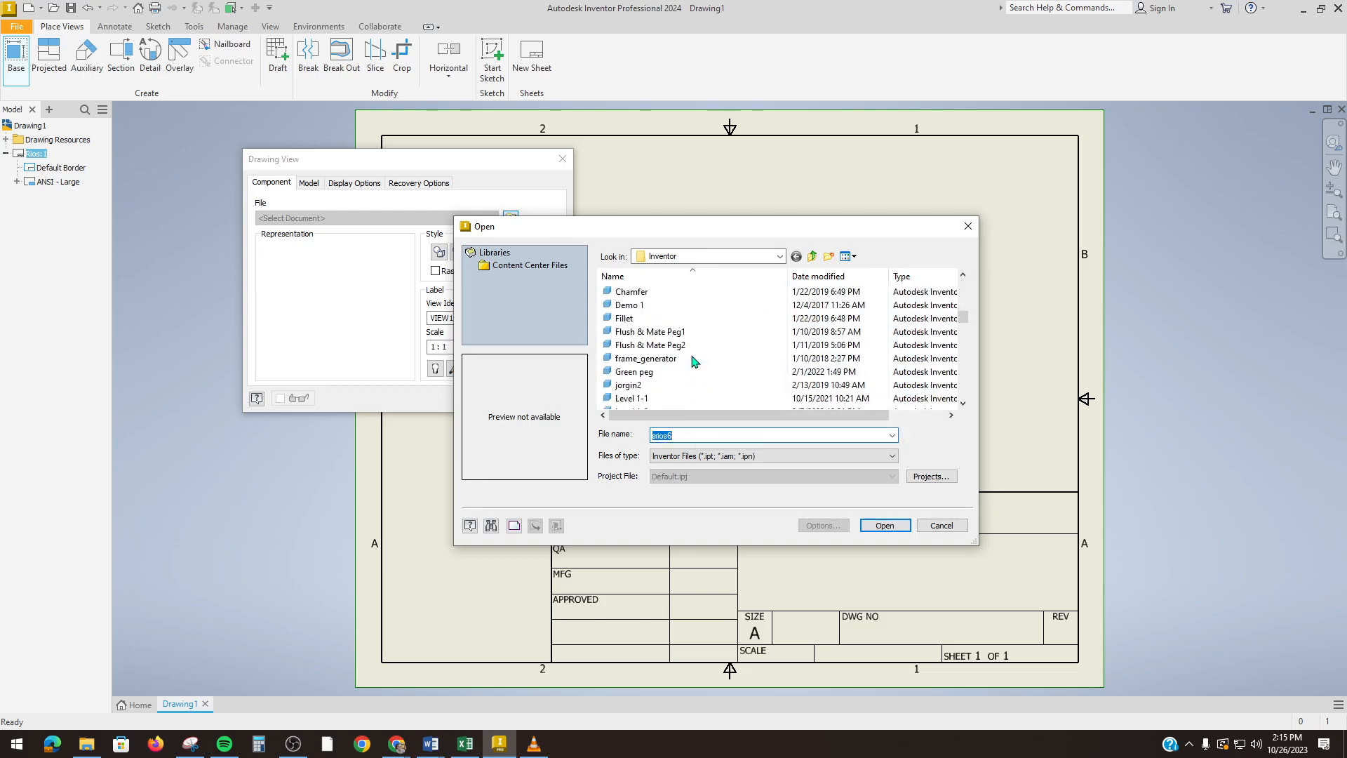
scroll(691, 361, down, 5)
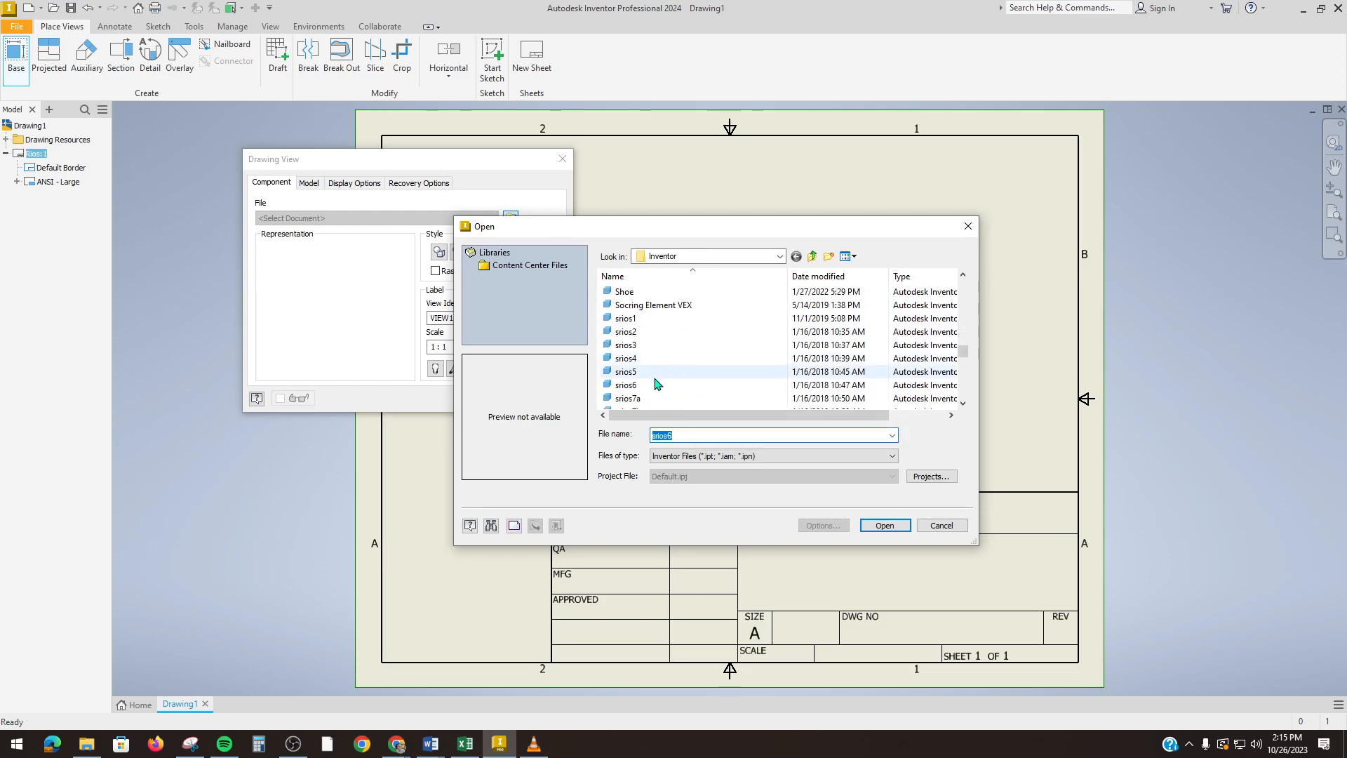
click(635, 385)
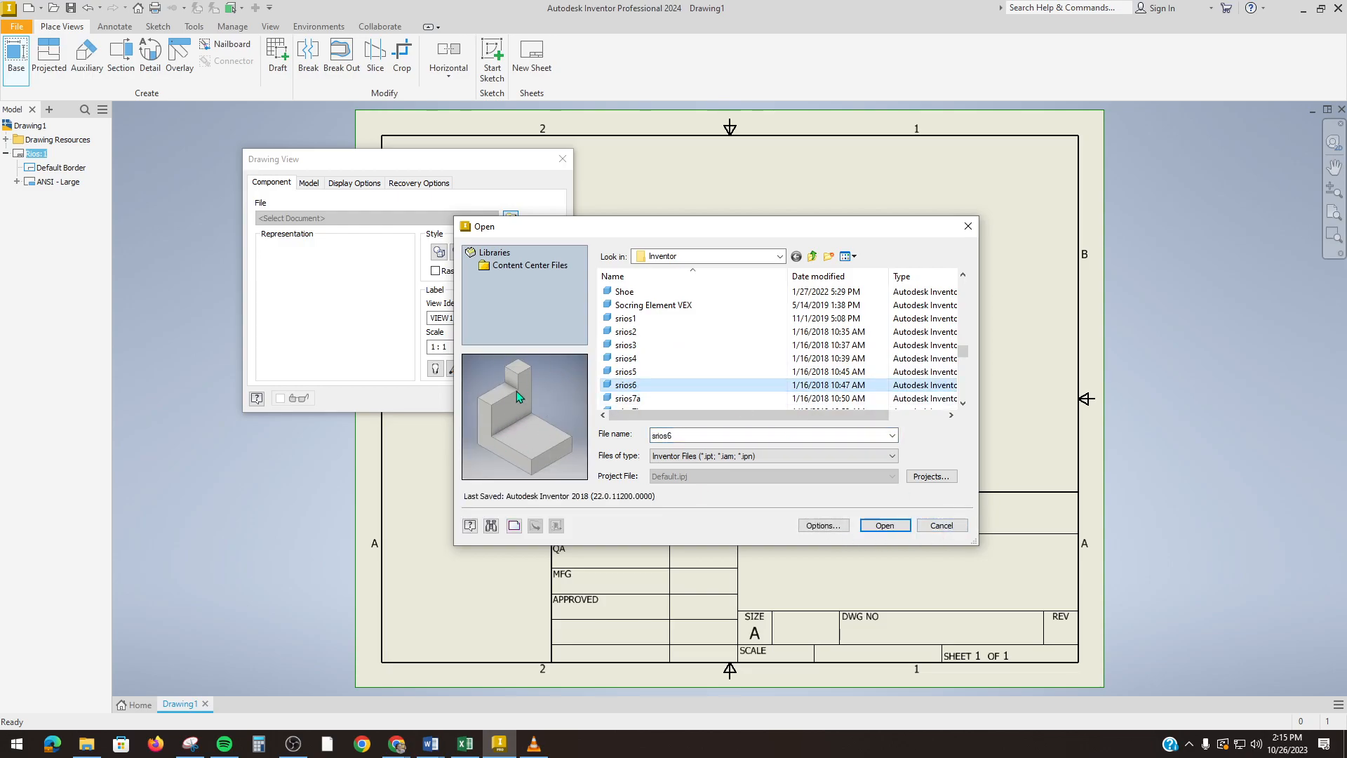
click(886, 526)
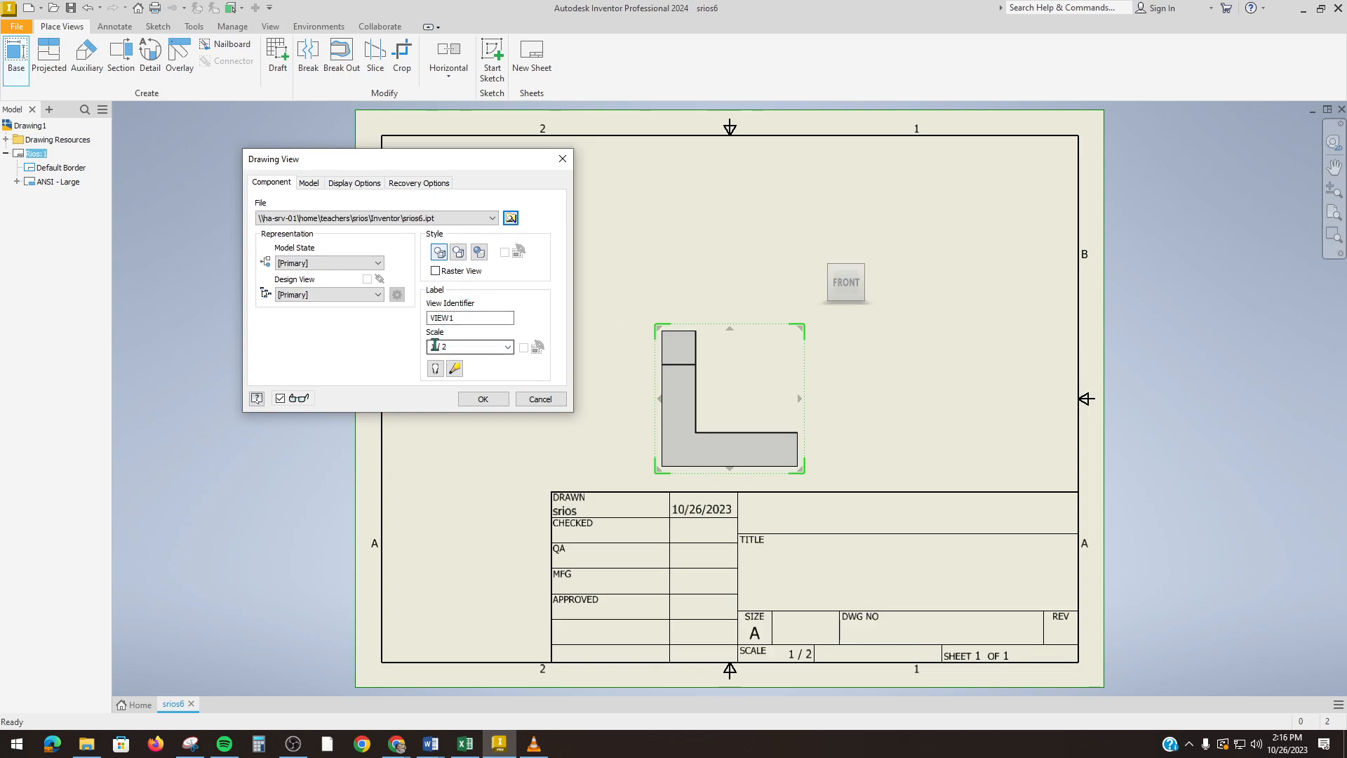
Step: Try scales 1/4, 1:1 and typed values, then set the base view scale to 1/2
click(509, 350)
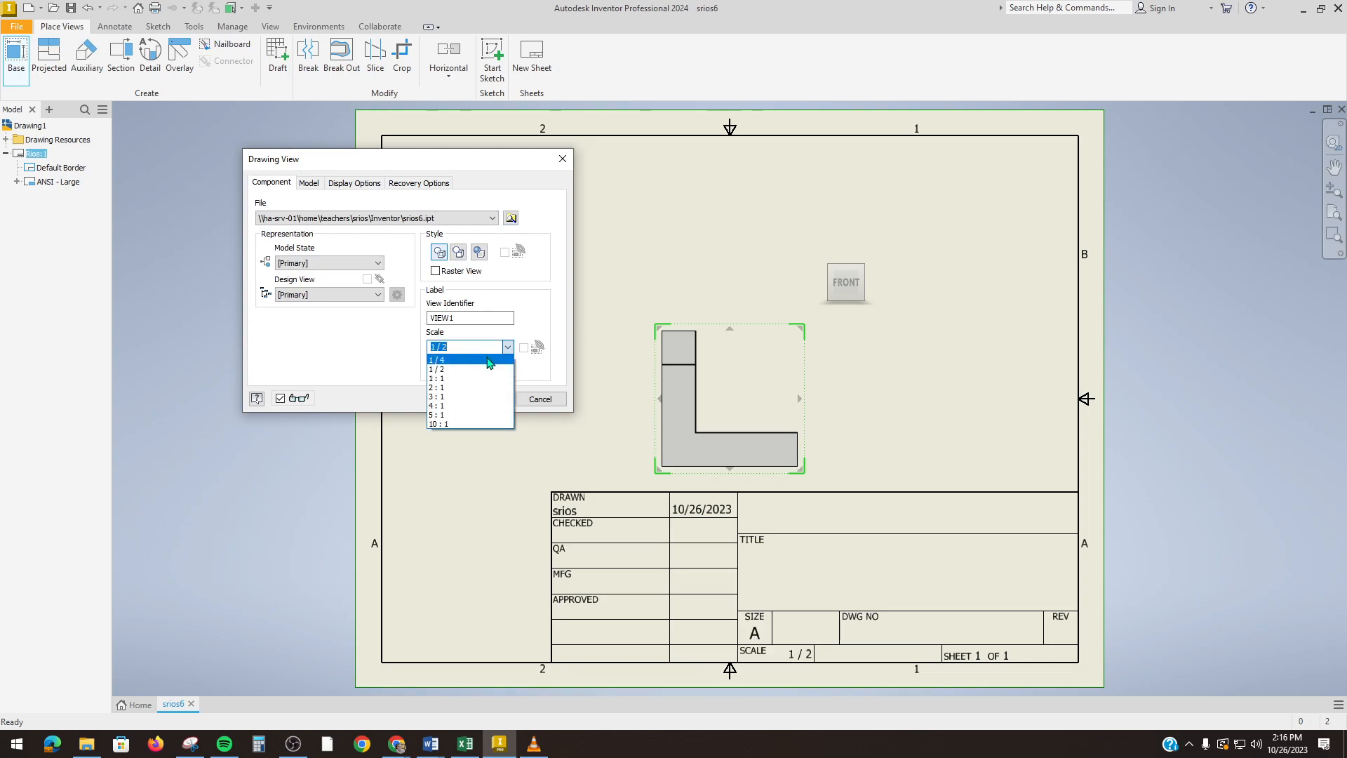
click(489, 360)
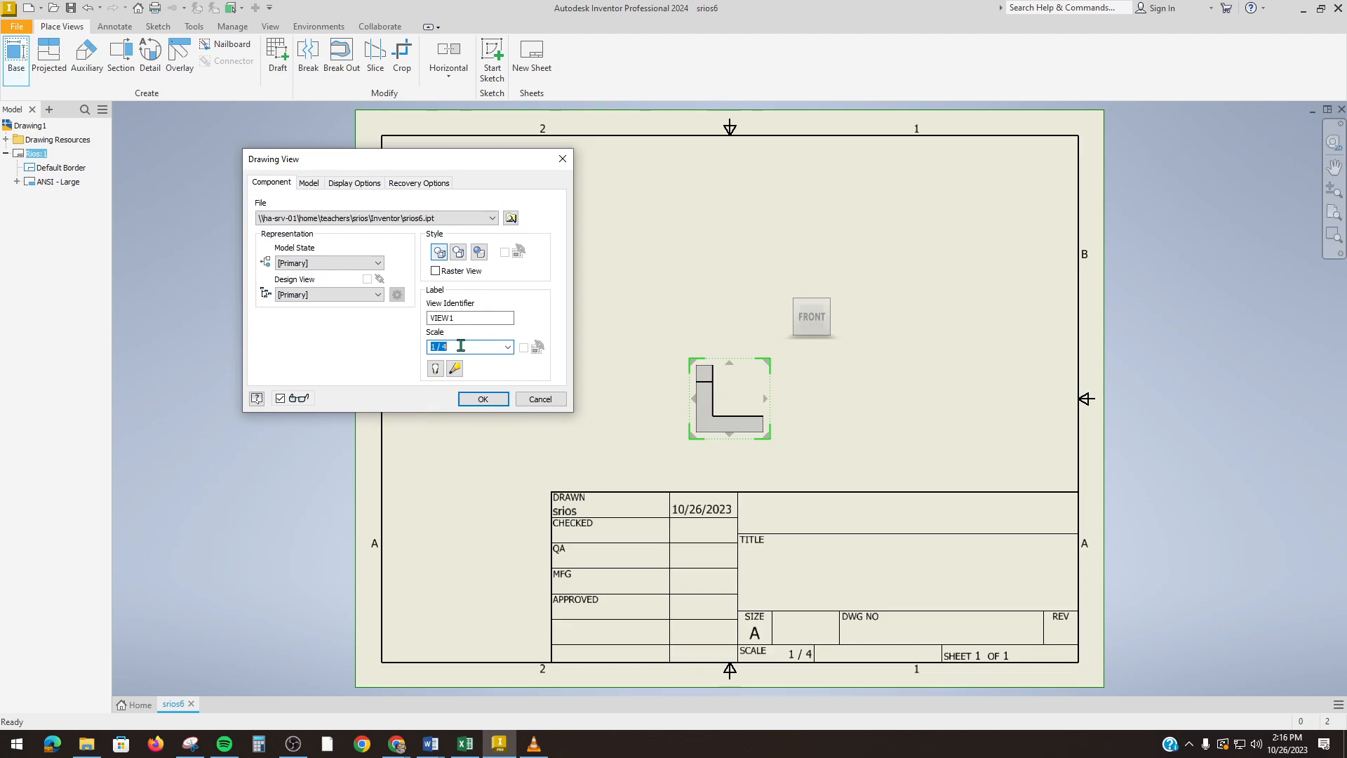
click(507, 346)
click(481, 381)
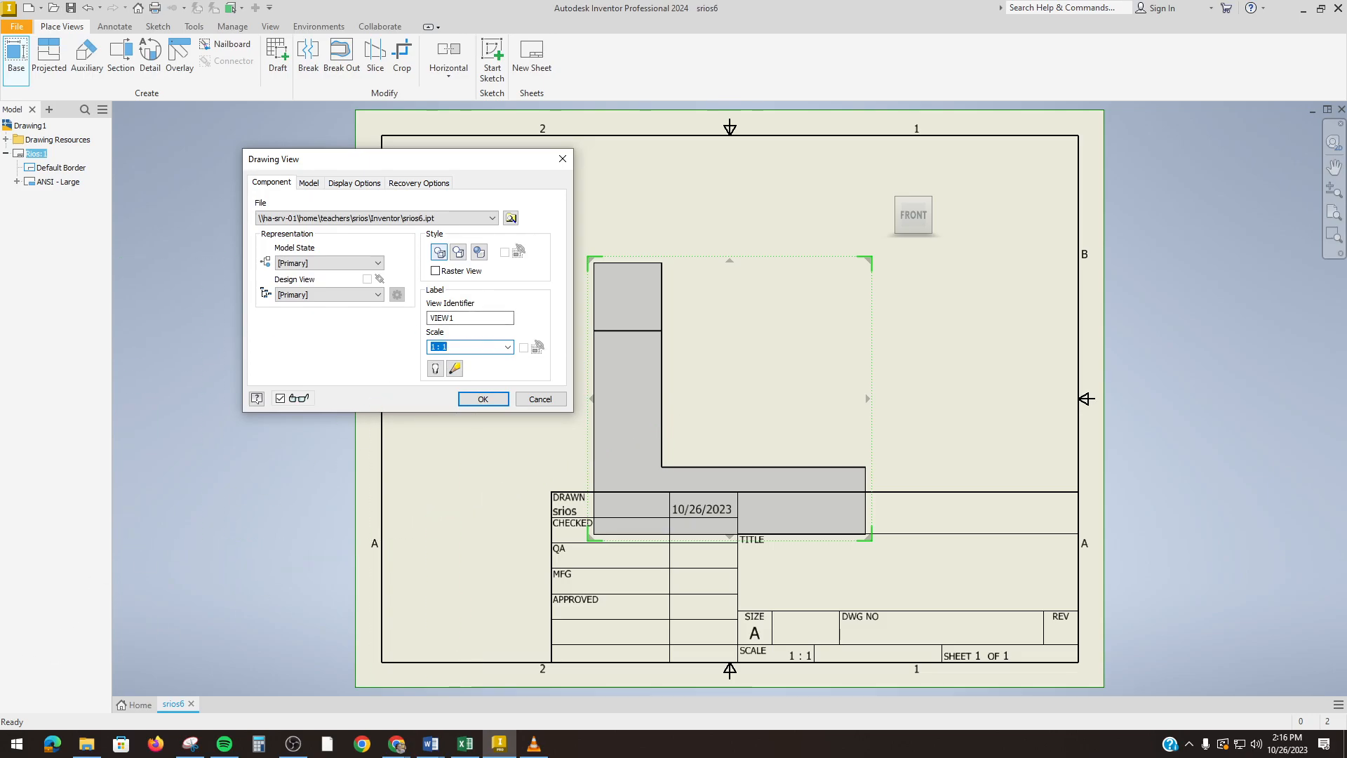
text(0.60)
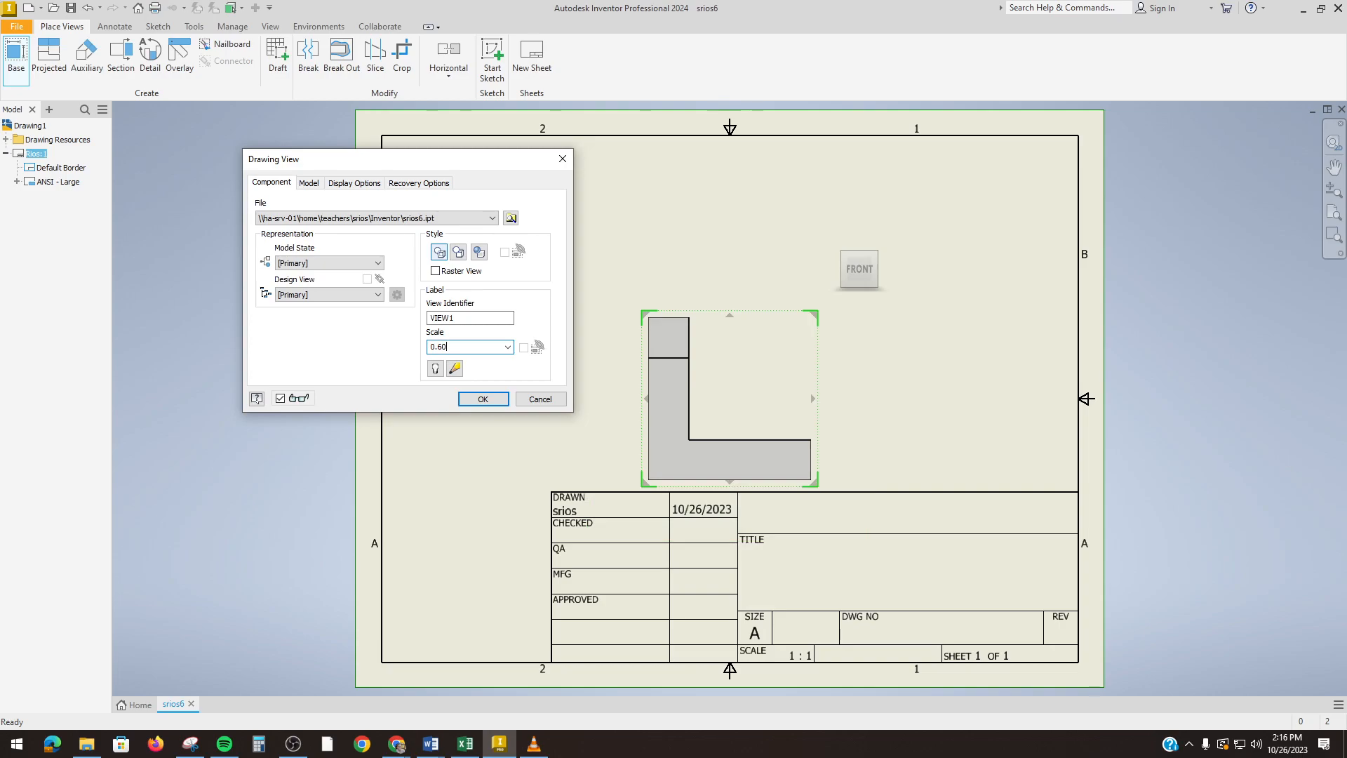
key(BackSpace)
key(BackSpace)
text(45)
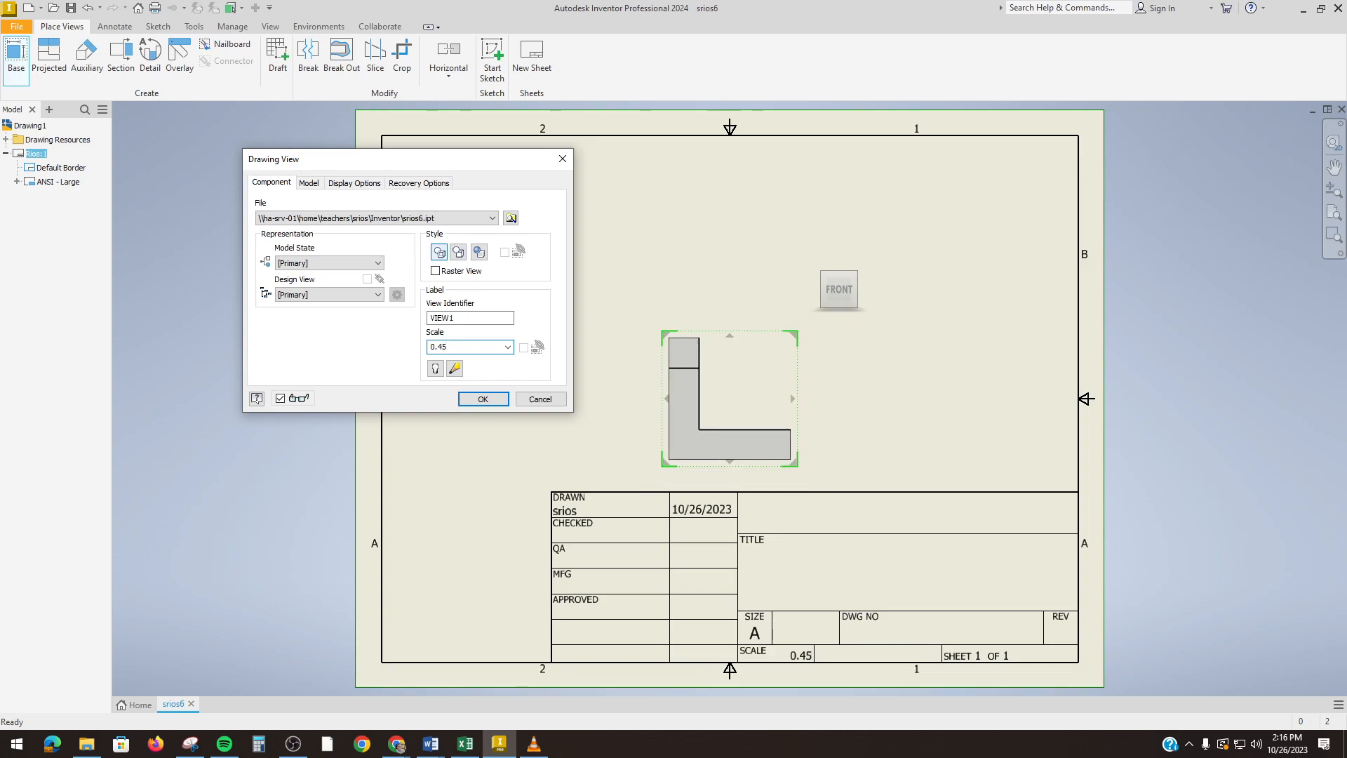
click(507, 348)
click(494, 370)
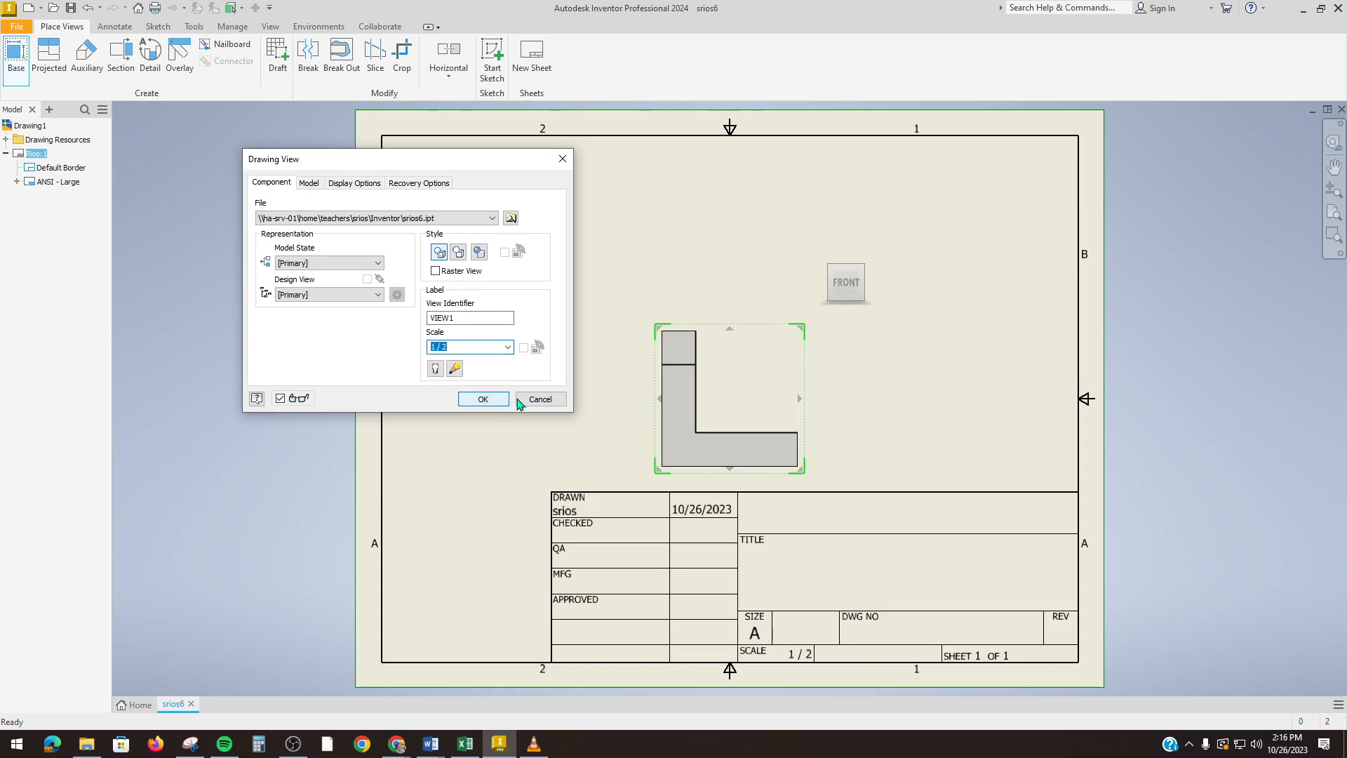
Step: Move the base view preview up and left, rotating its orientation with the ViewCube arrows
drag(474, 167, 252, 121)
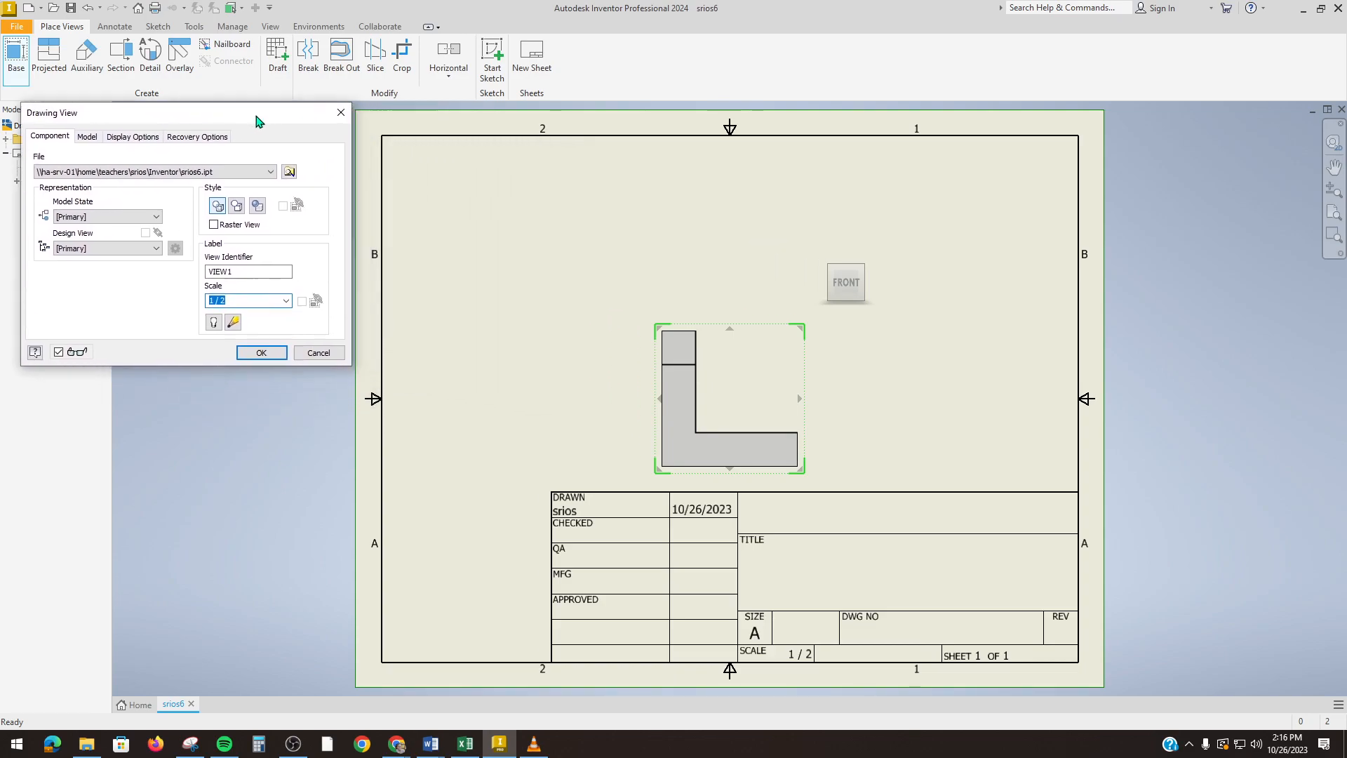
mouse_move(703, 363)
mouse_down()
mouse_move(623, 316)
mouse_move(590, 349)
mouse_up()
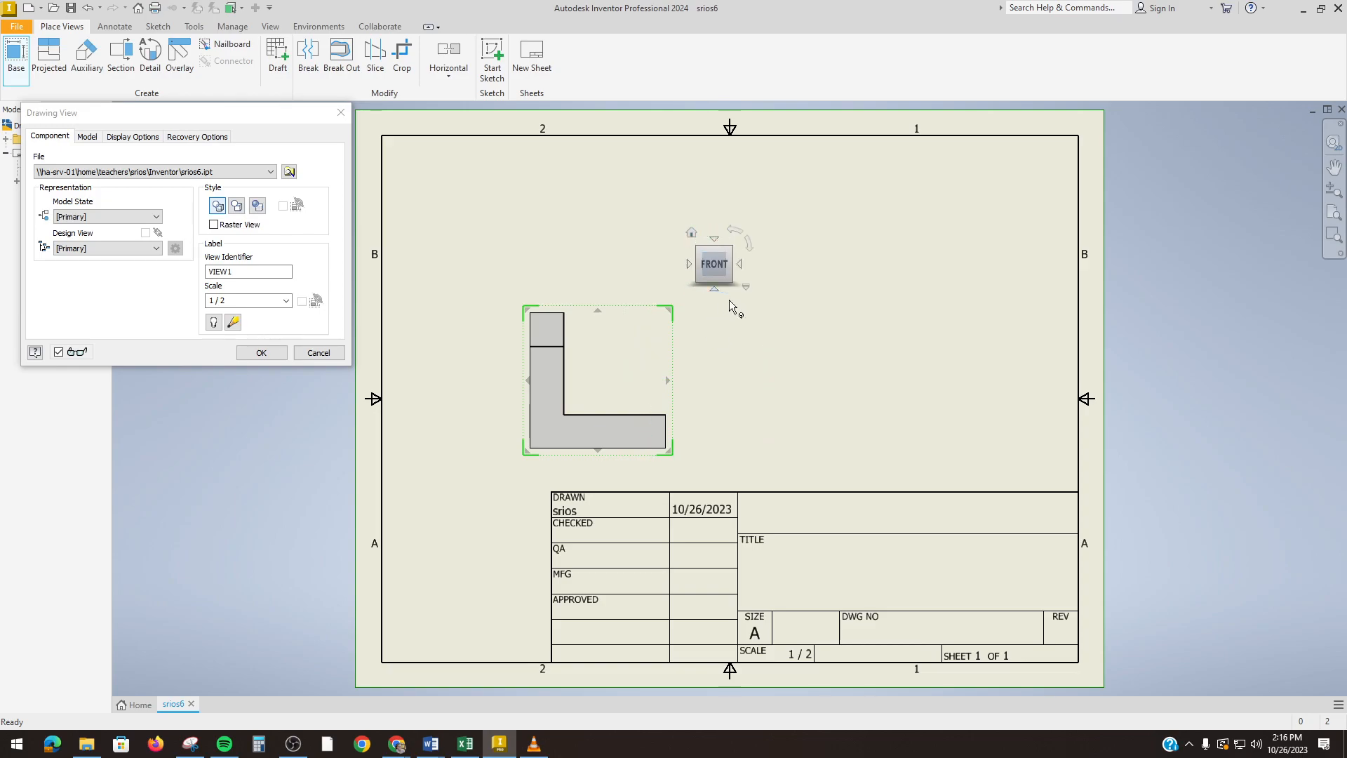
click(740, 263)
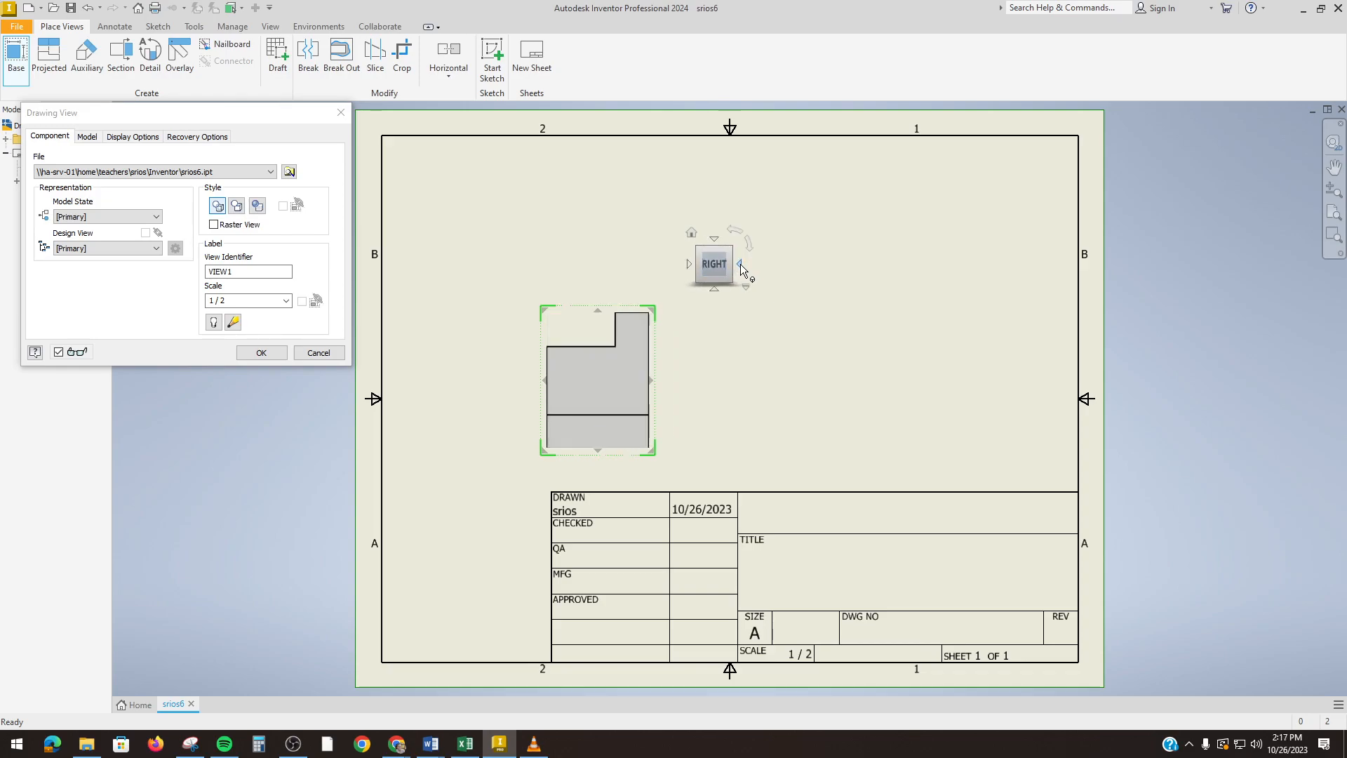
click(739, 264)
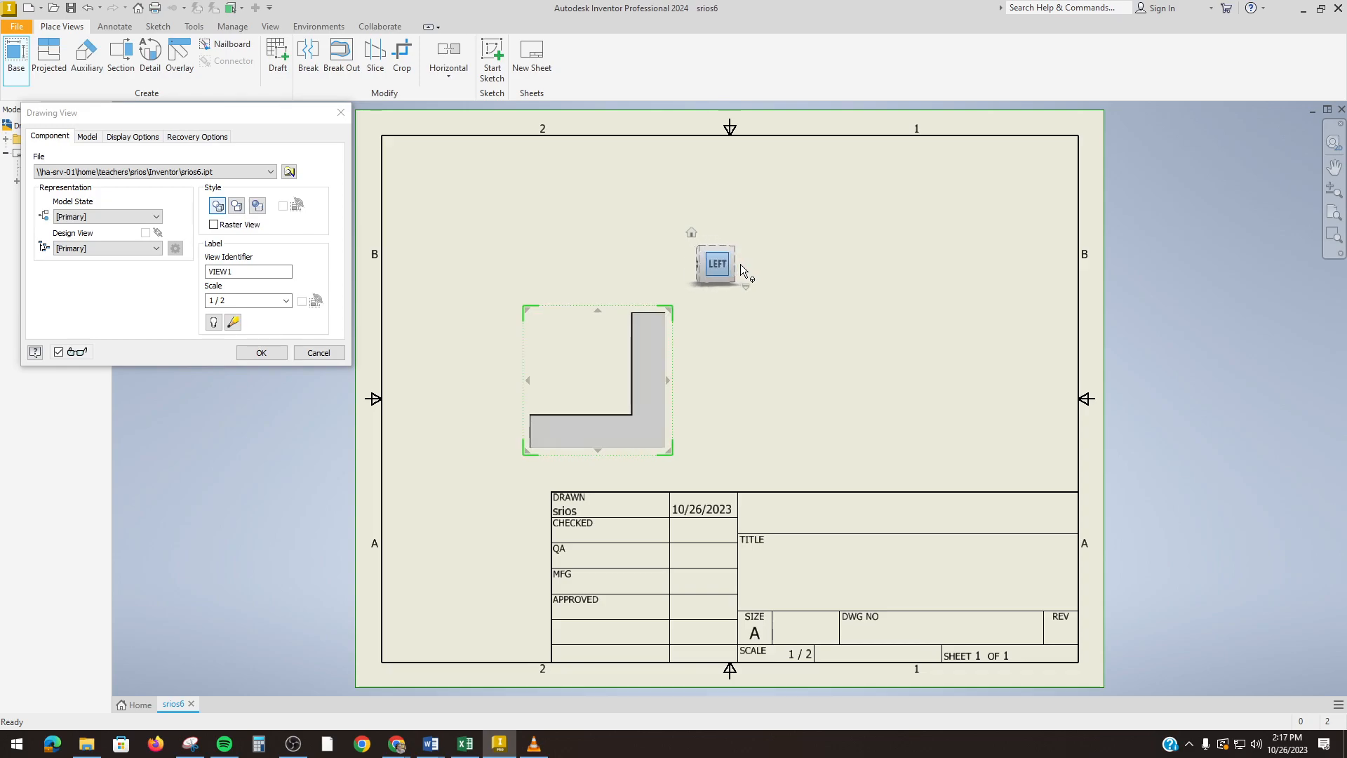
click(740, 264)
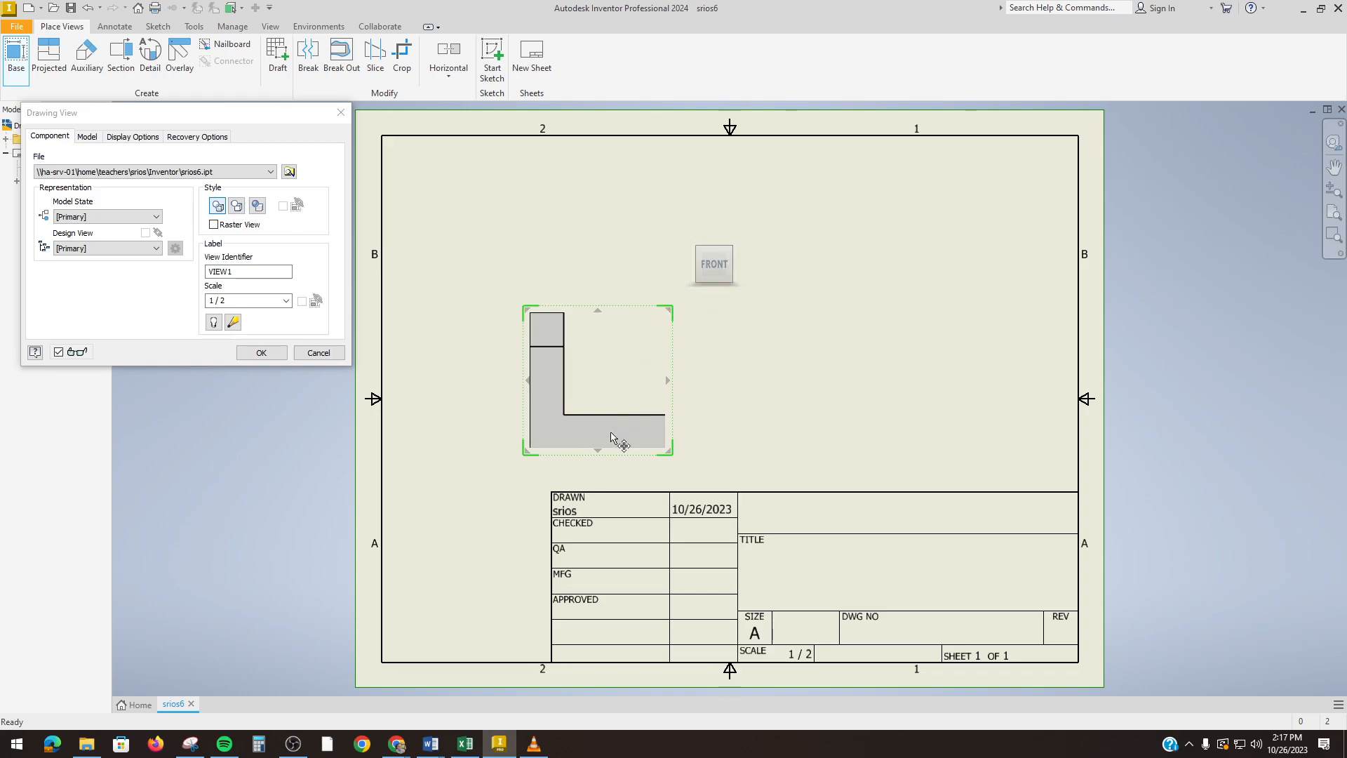
Step: Project top, side and isometric views from the front view and finish all four views
click(562, 223)
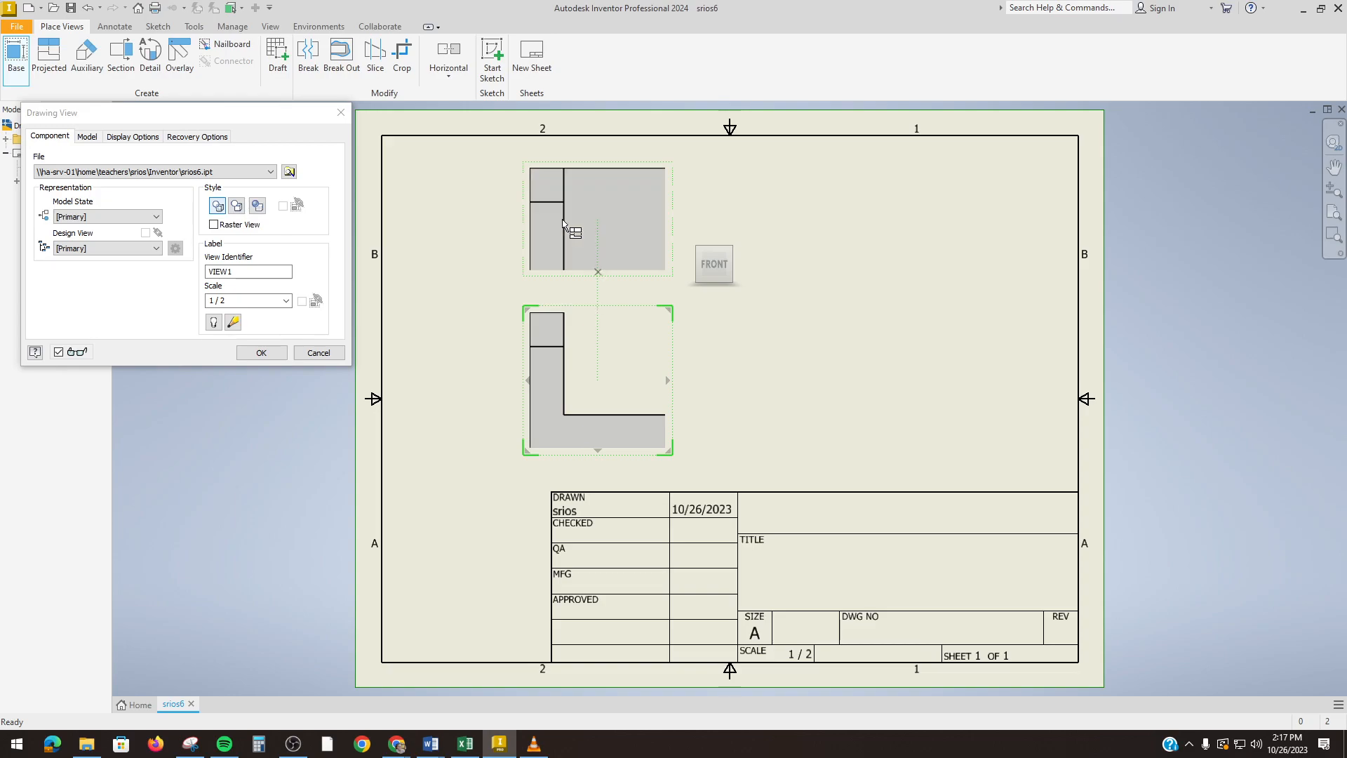
click(839, 374)
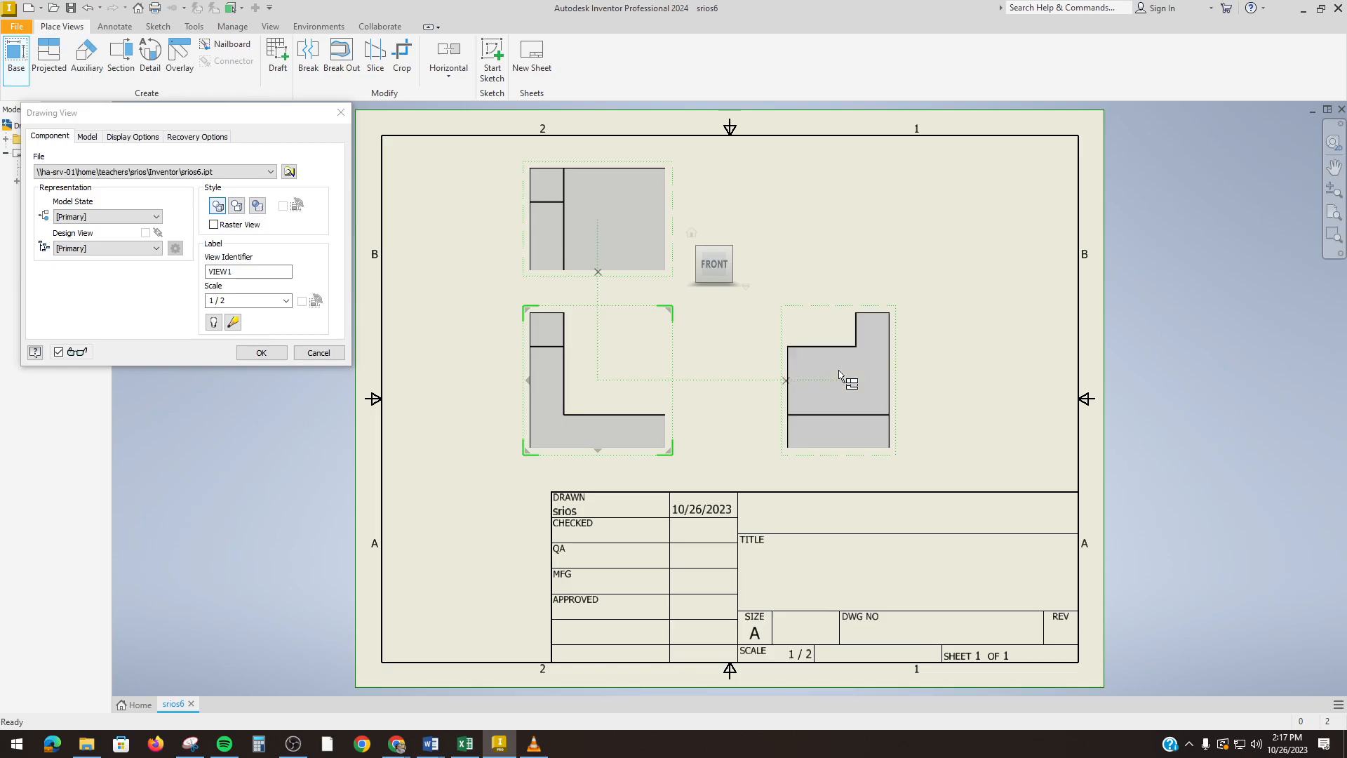
click(983, 254)
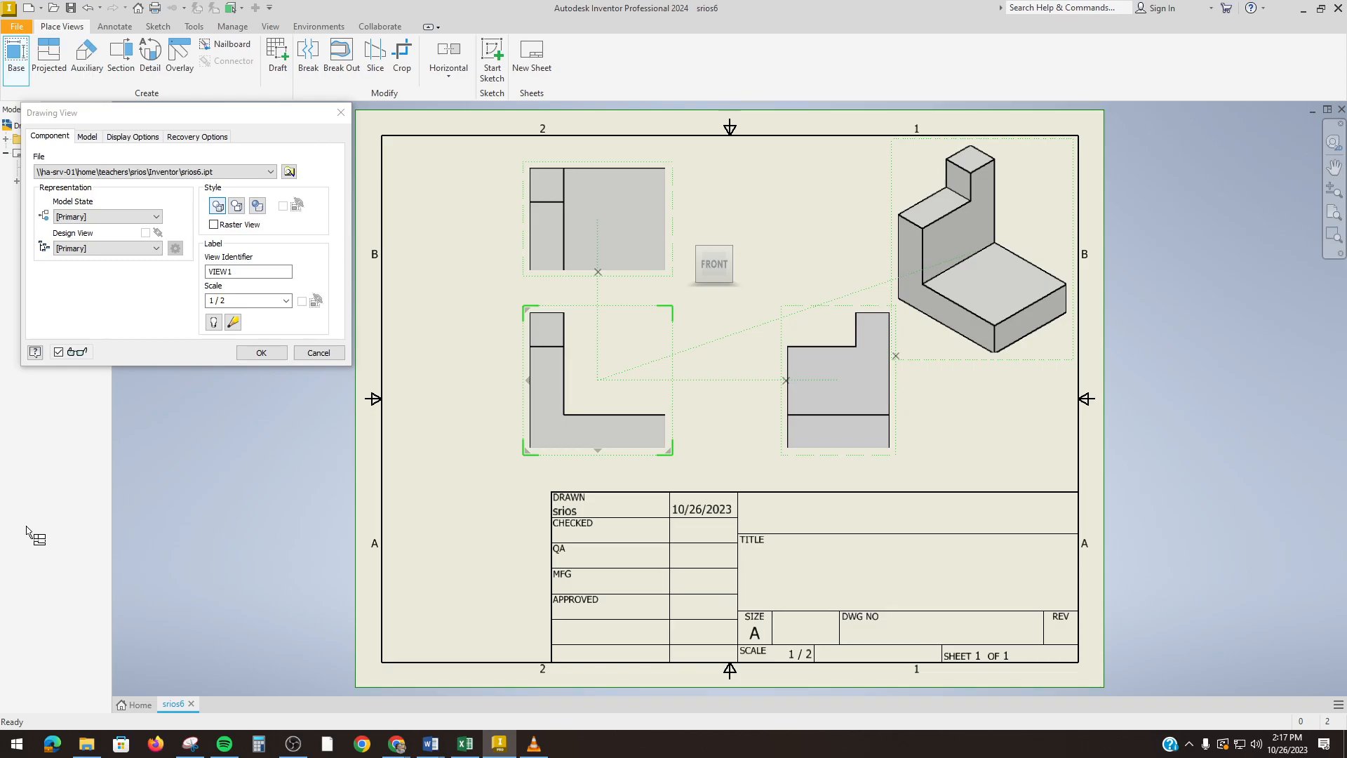
click(262, 353)
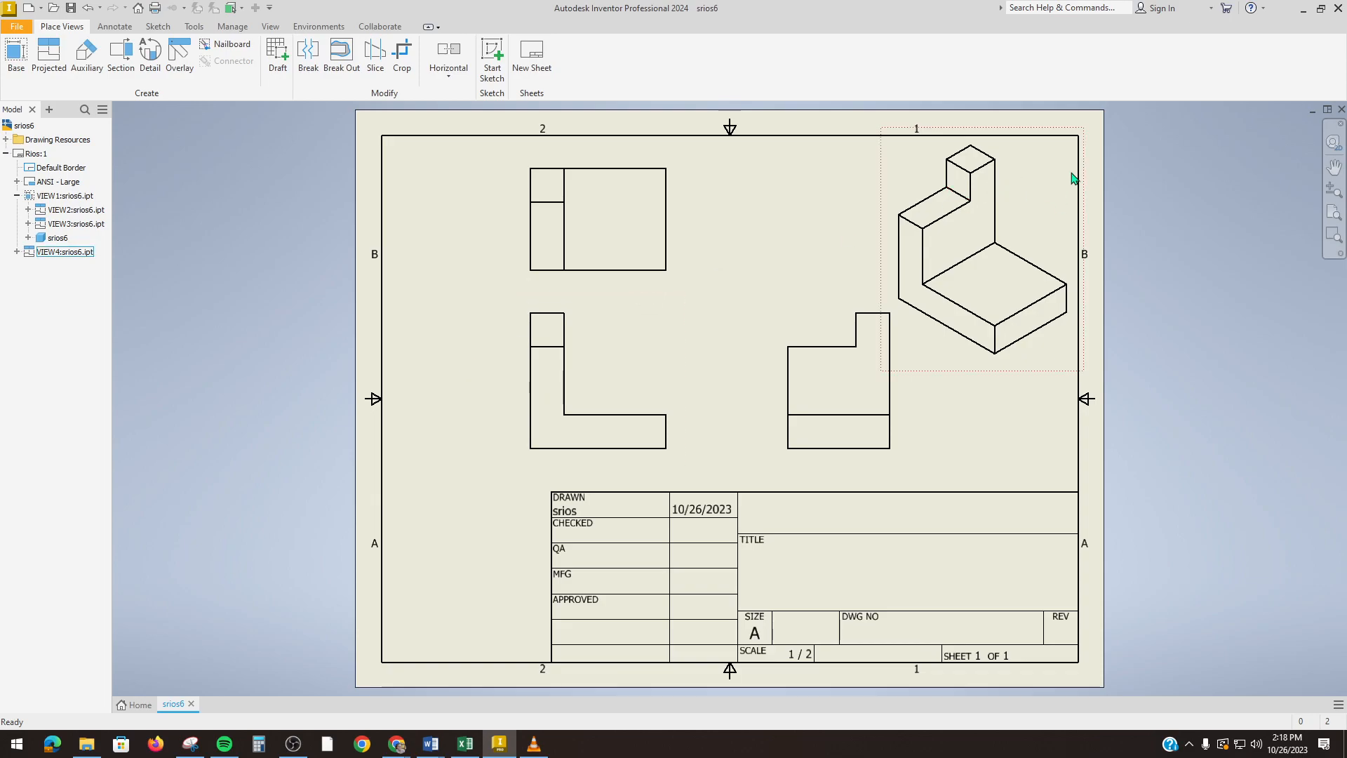
Step: Set the isometric view VIEW4 to the Shaded display style
double_click(1044, 198)
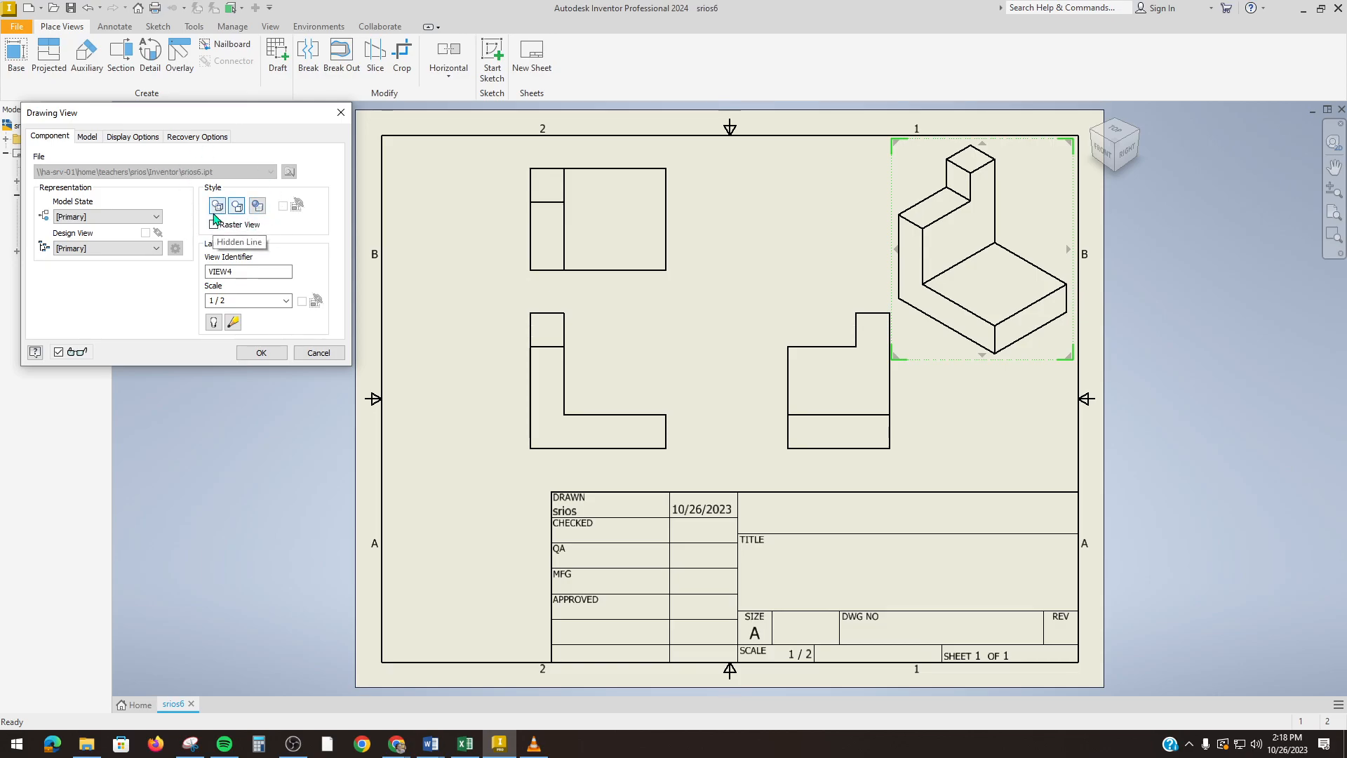
click(255, 209)
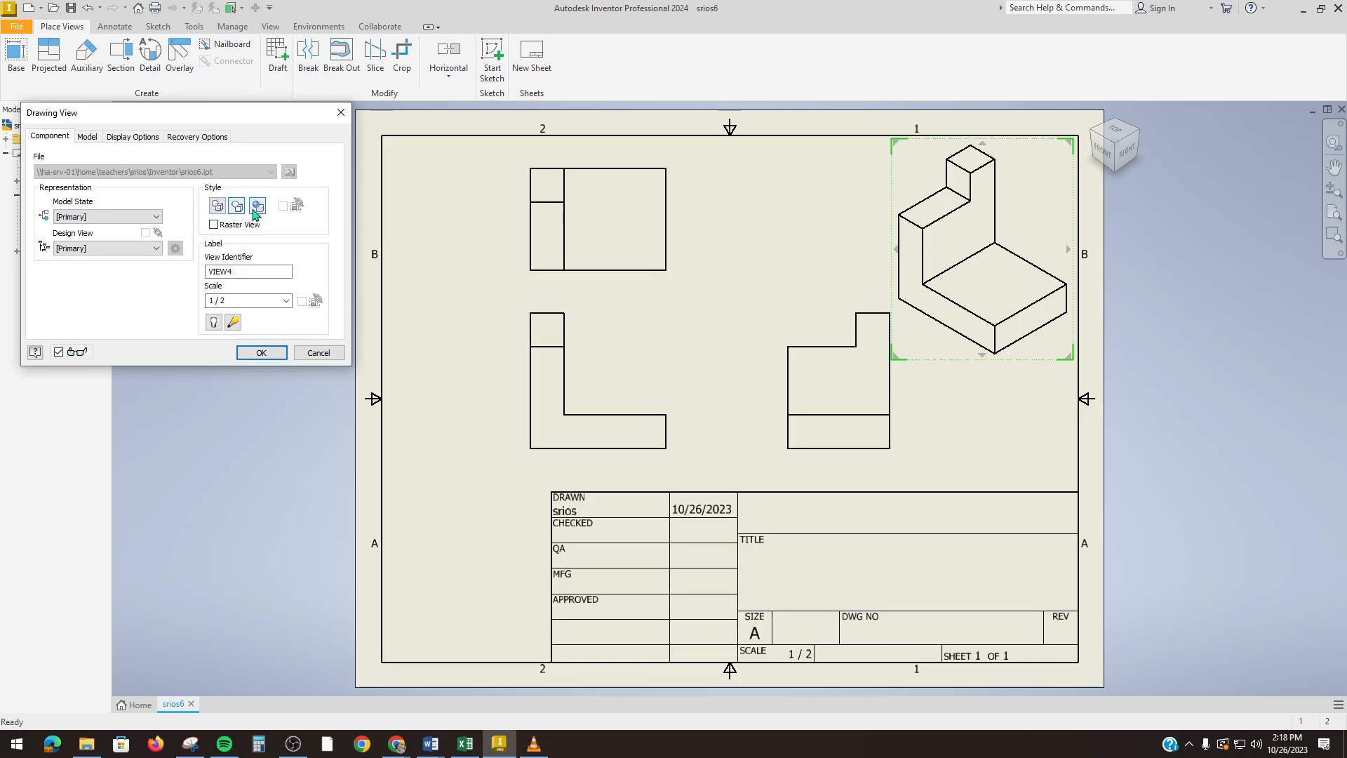
click(259, 352)
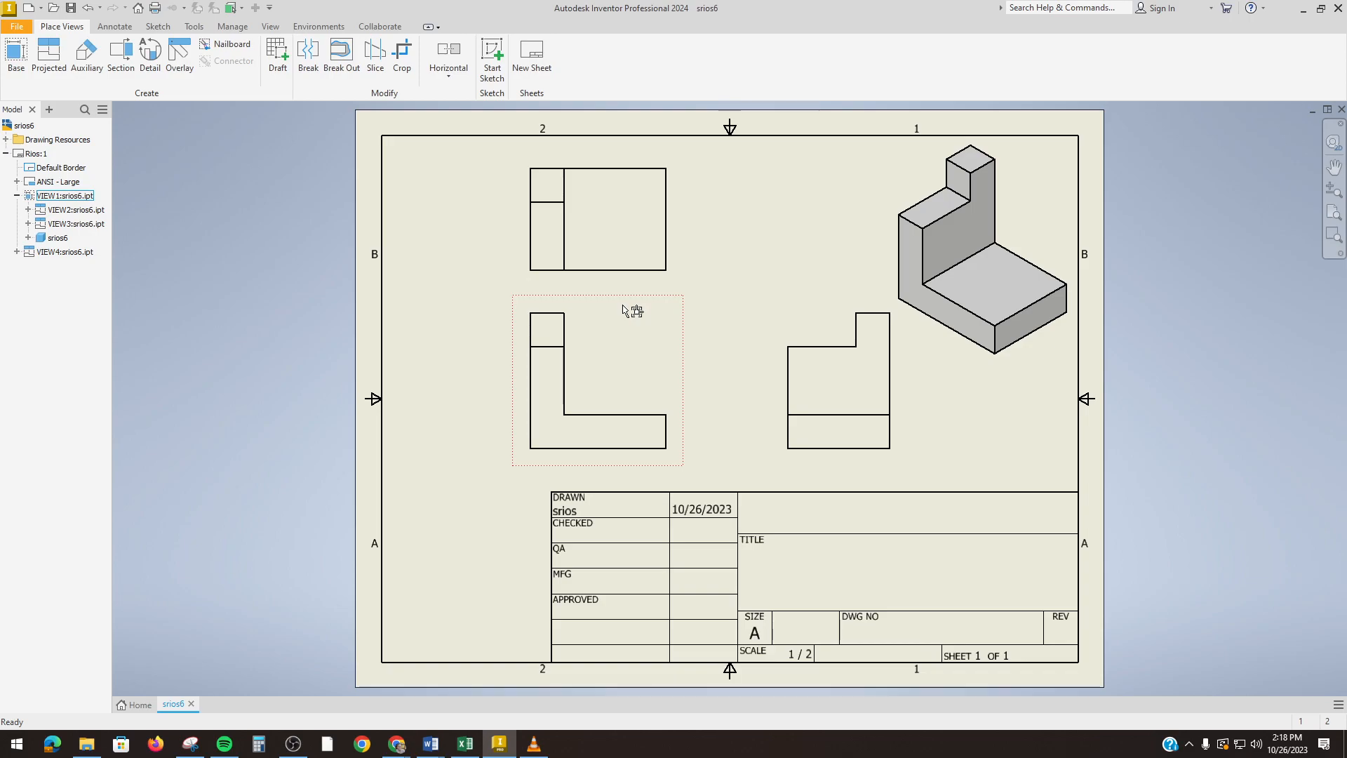
Step: Shift the front view VIEW1 left and align the top view VIEW2 above it
mouse_move(627, 310)
mouse_down()
mouse_move(558, 320)
mouse_move(646, 309)
mouse_move(583, 316)
mouse_move(618, 311)
mouse_up()
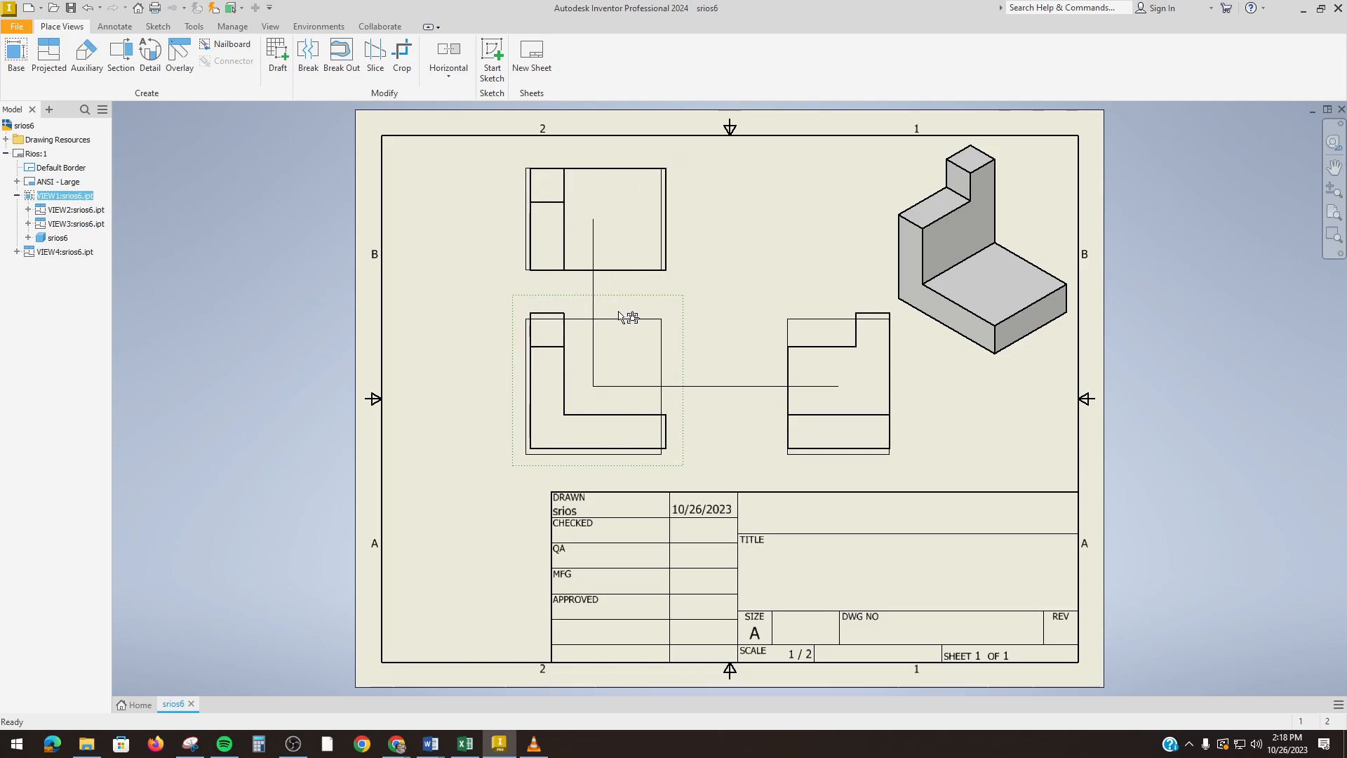
drag(620, 317, 586, 307)
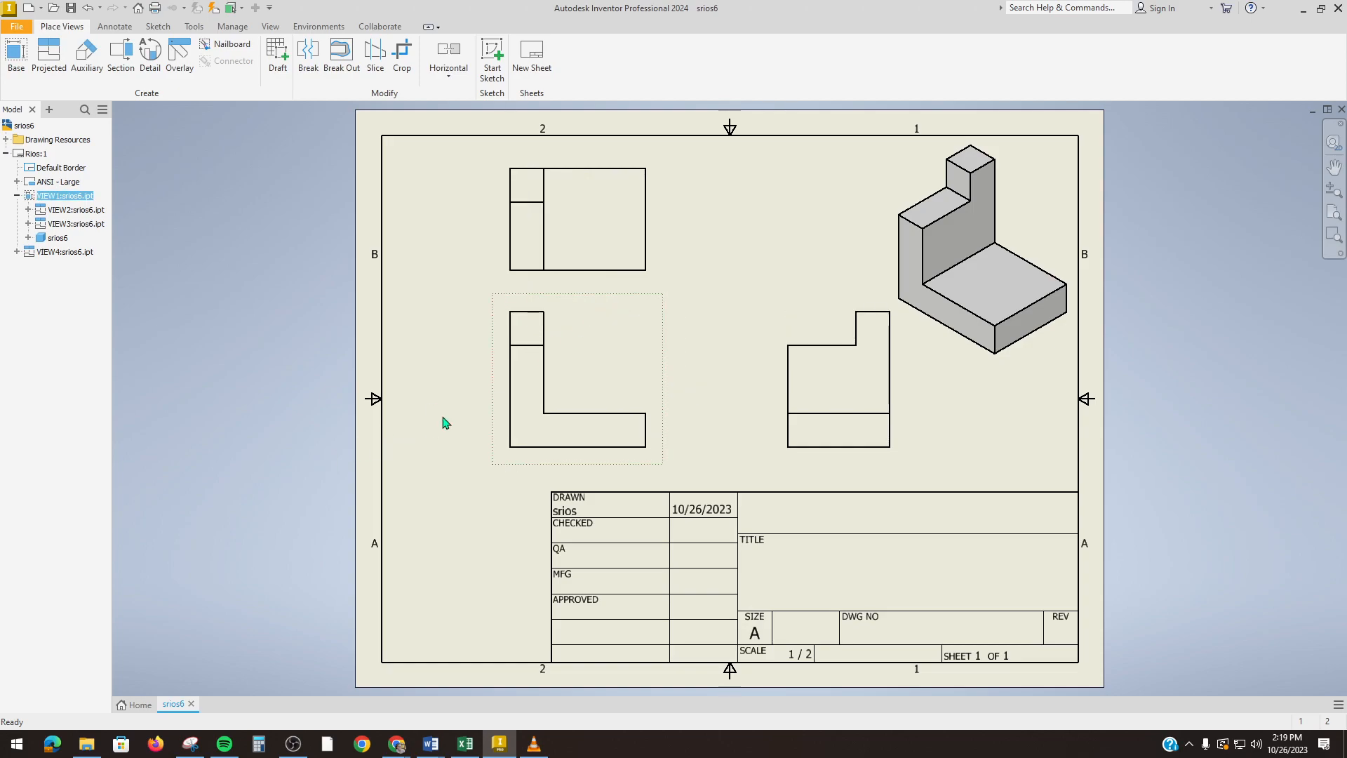
drag(623, 158, 616, 148)
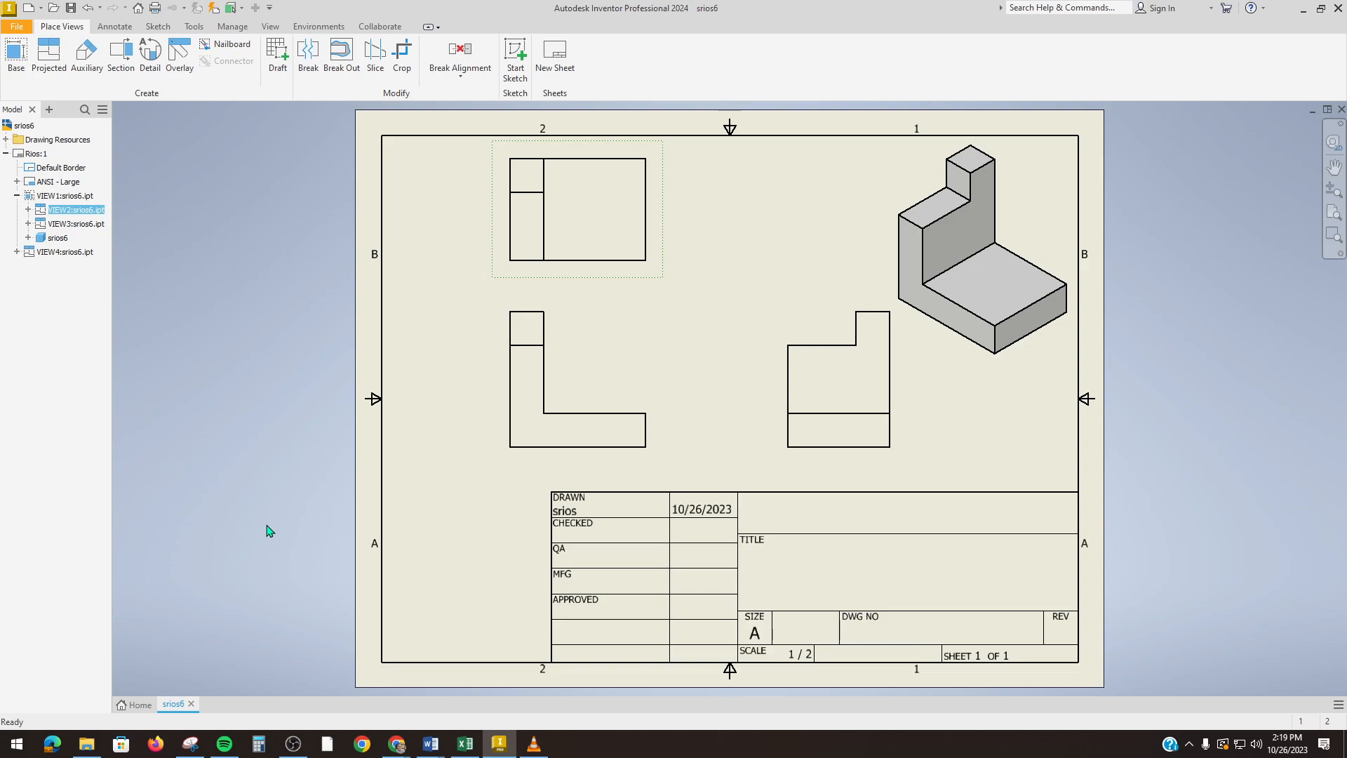
Step: Activate the Text tool from the Annotate ribbon
click(114, 27)
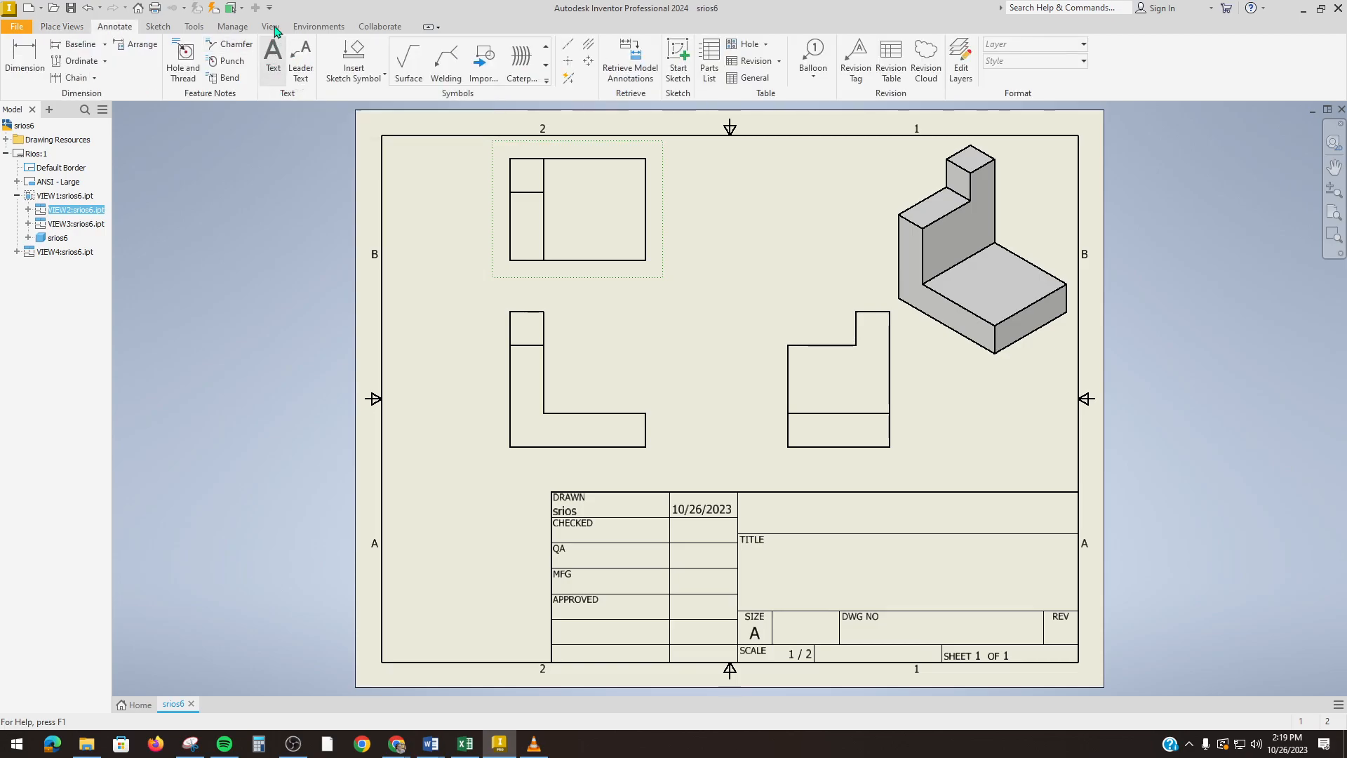
click(273, 63)
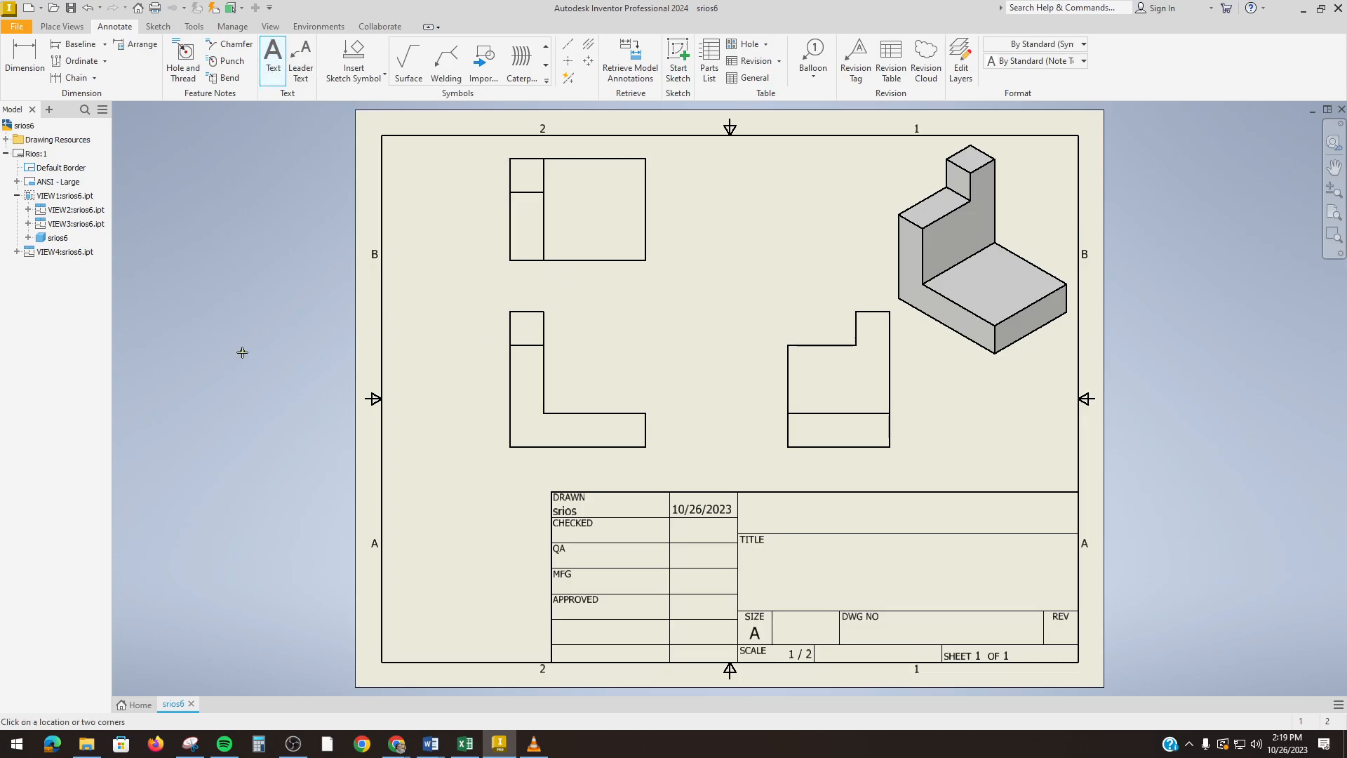
click(276, 67)
mouse_move(397, 749)
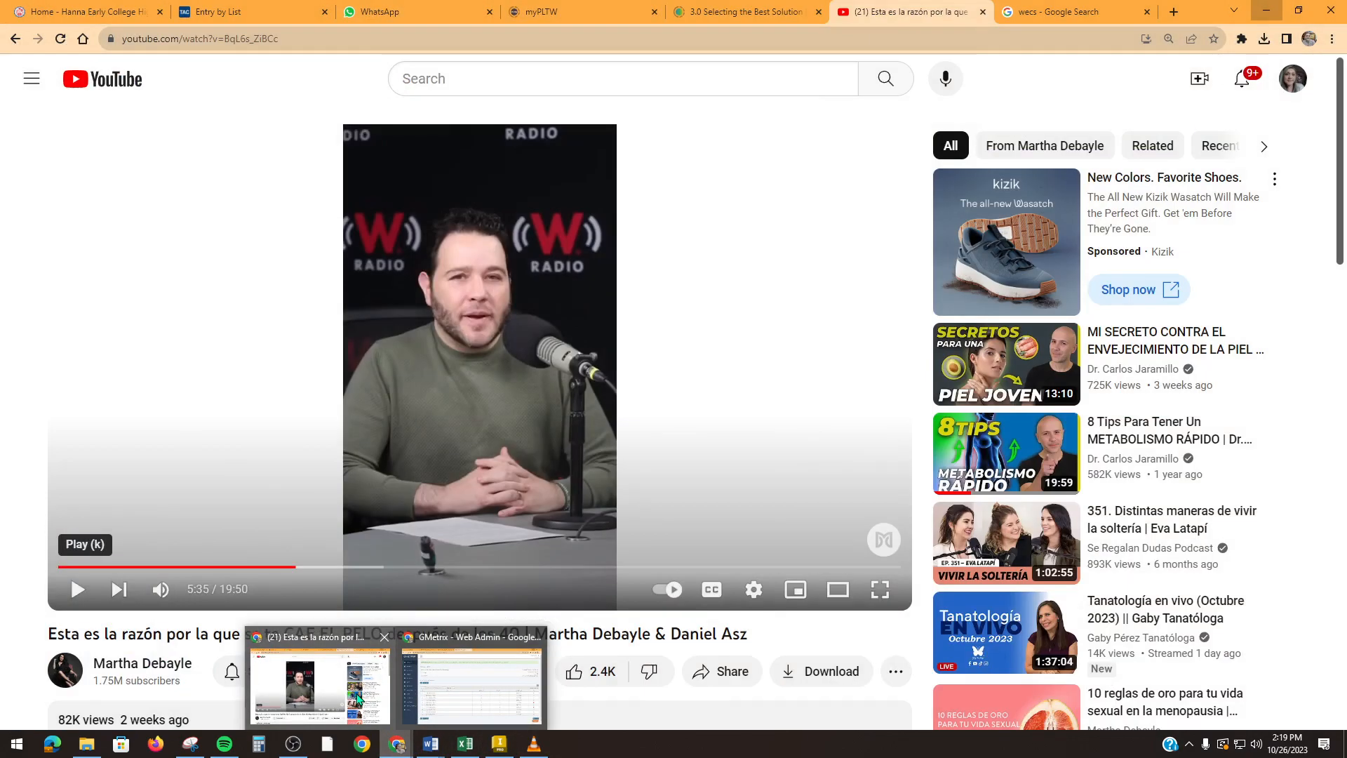
click(358, 698)
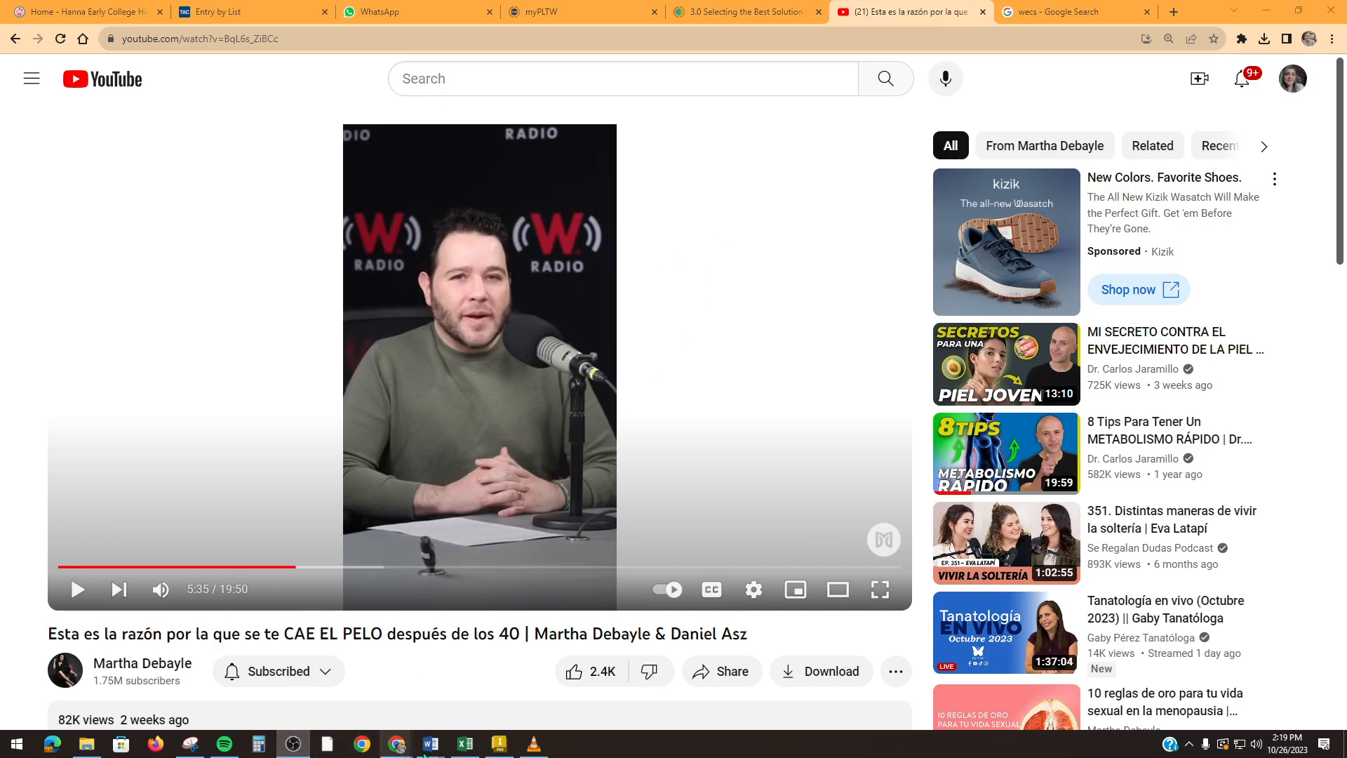
click(494, 746)
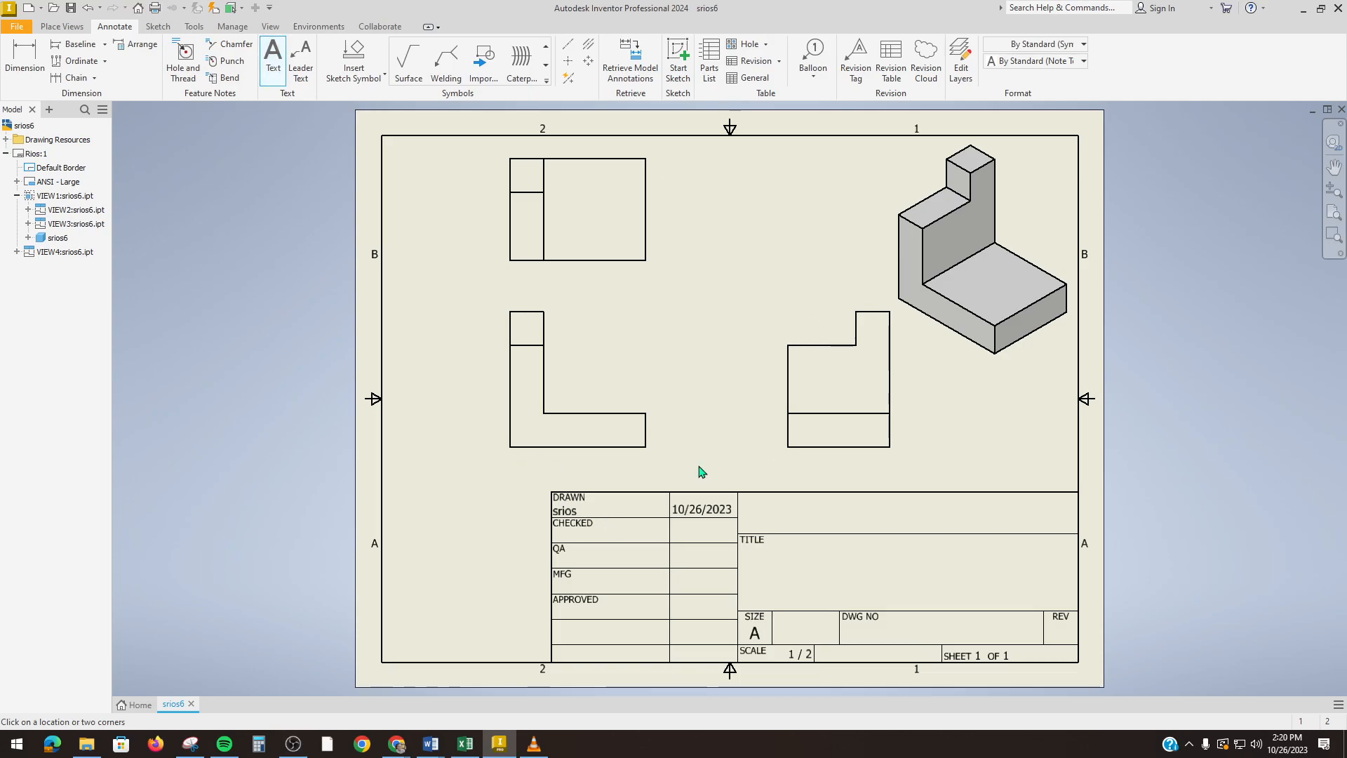
Step: Type the label FRONT VIEW in capitals beneath the front view
key(Escape)
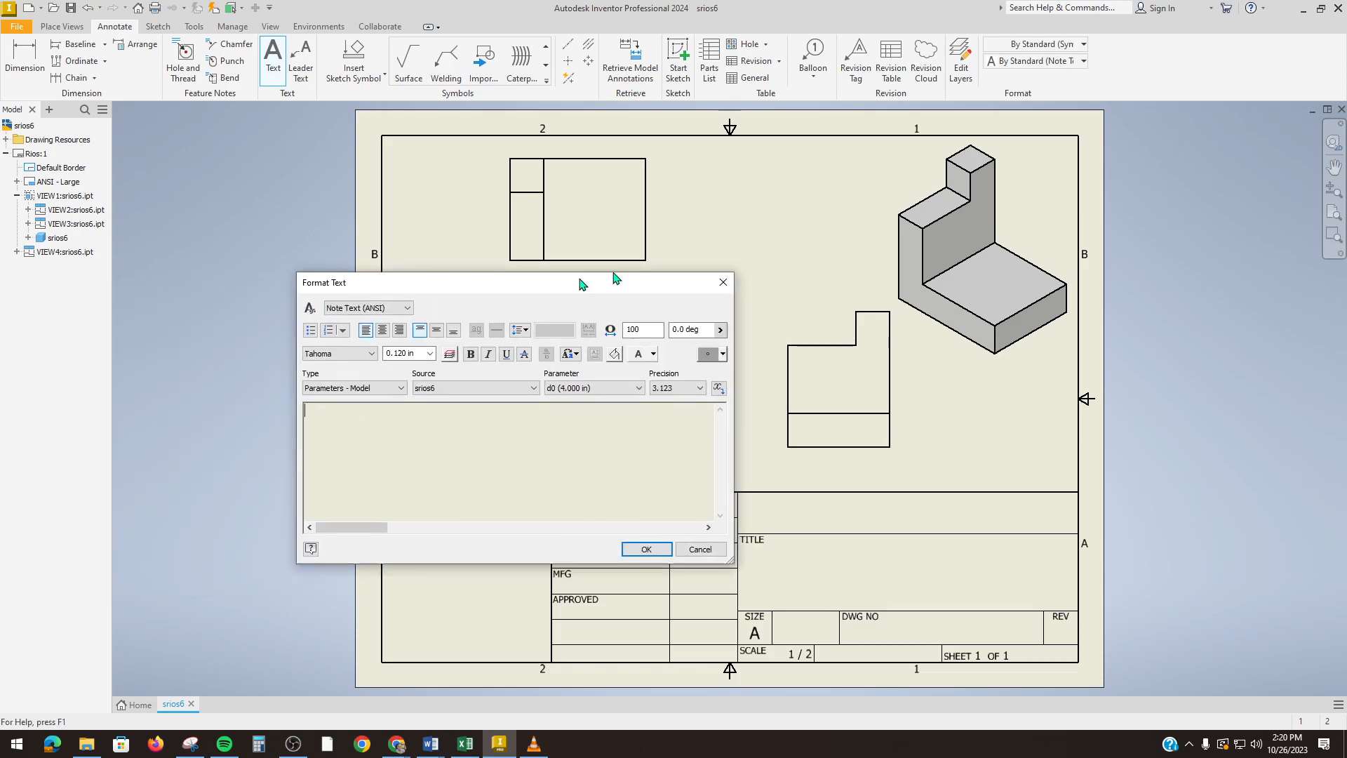
drag(544, 278, 962, 172)
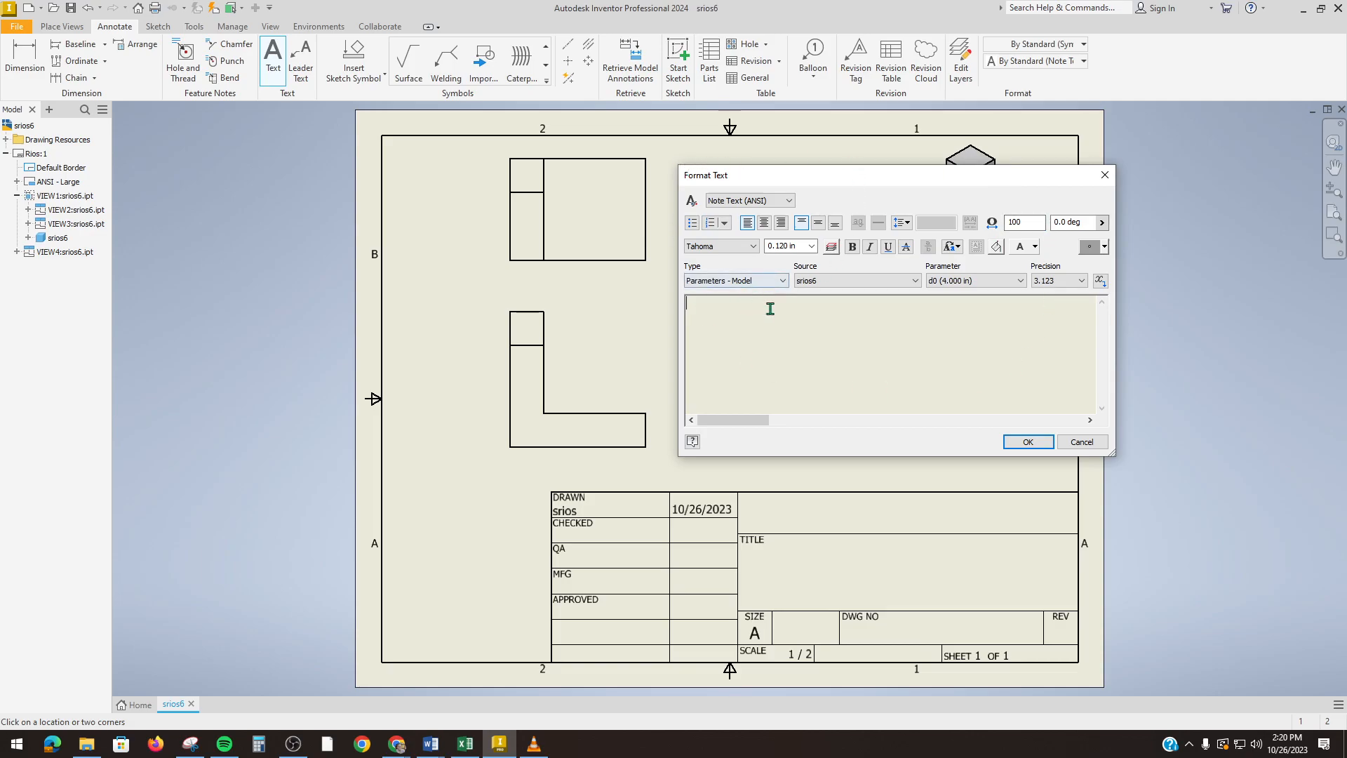
key(Caps_Lock)
text(FRONT VIEW)
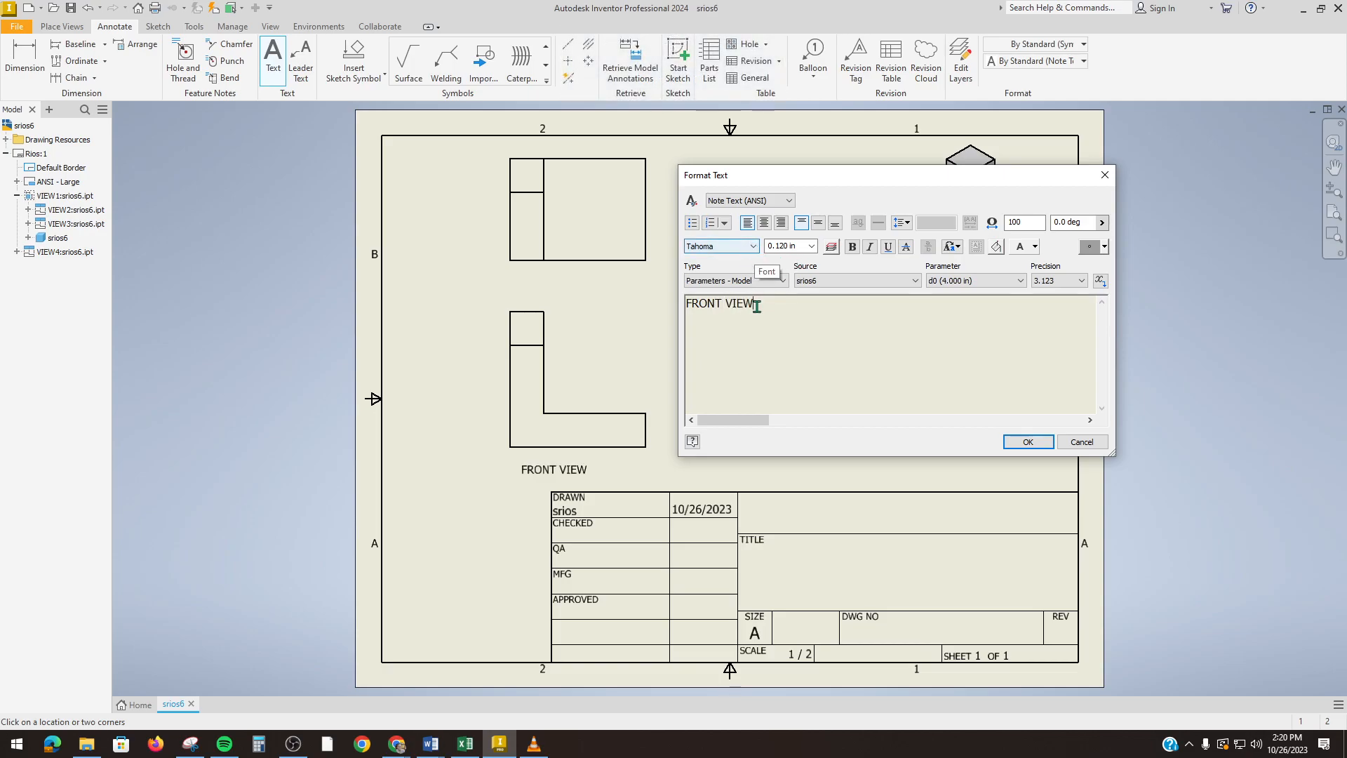
Step: Select the FRONT VIEW text and set its font to AIGDT
drag(767, 304, 654, 311)
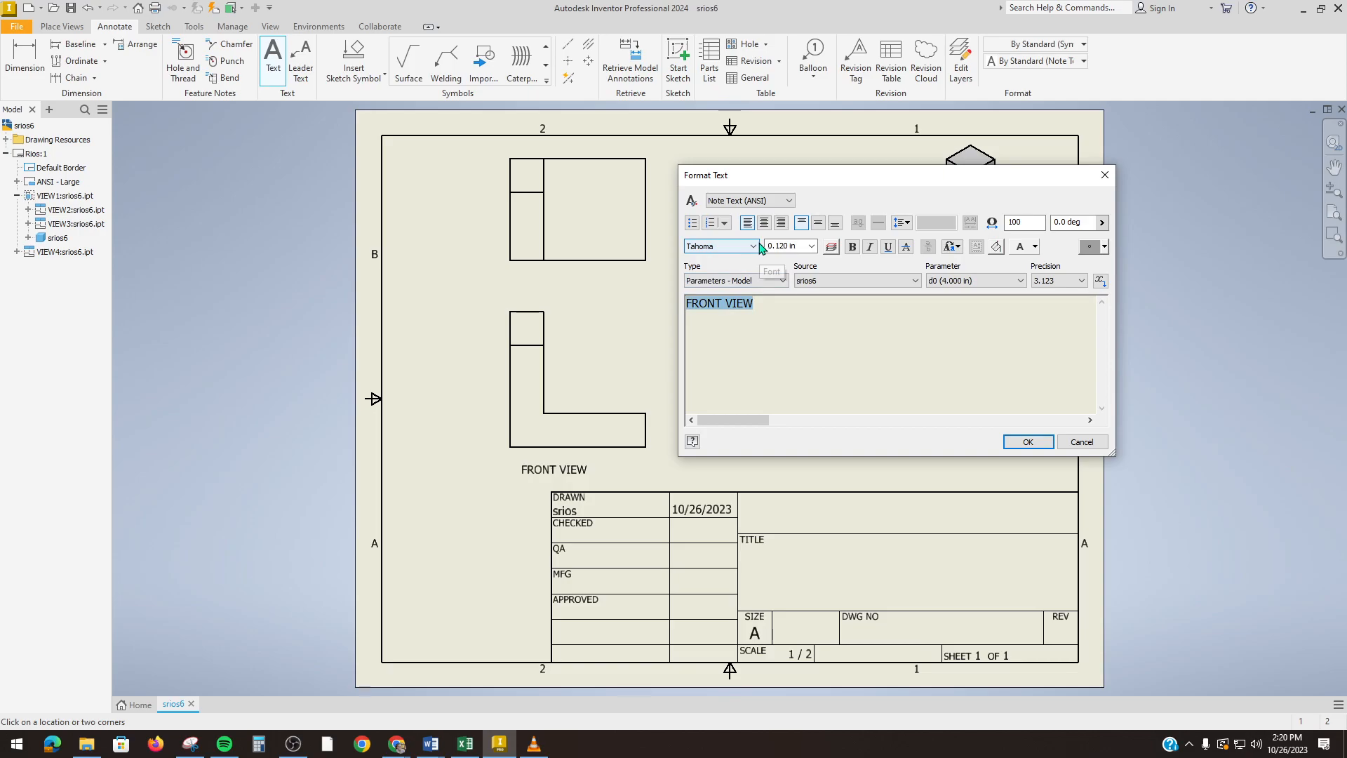
click(754, 246)
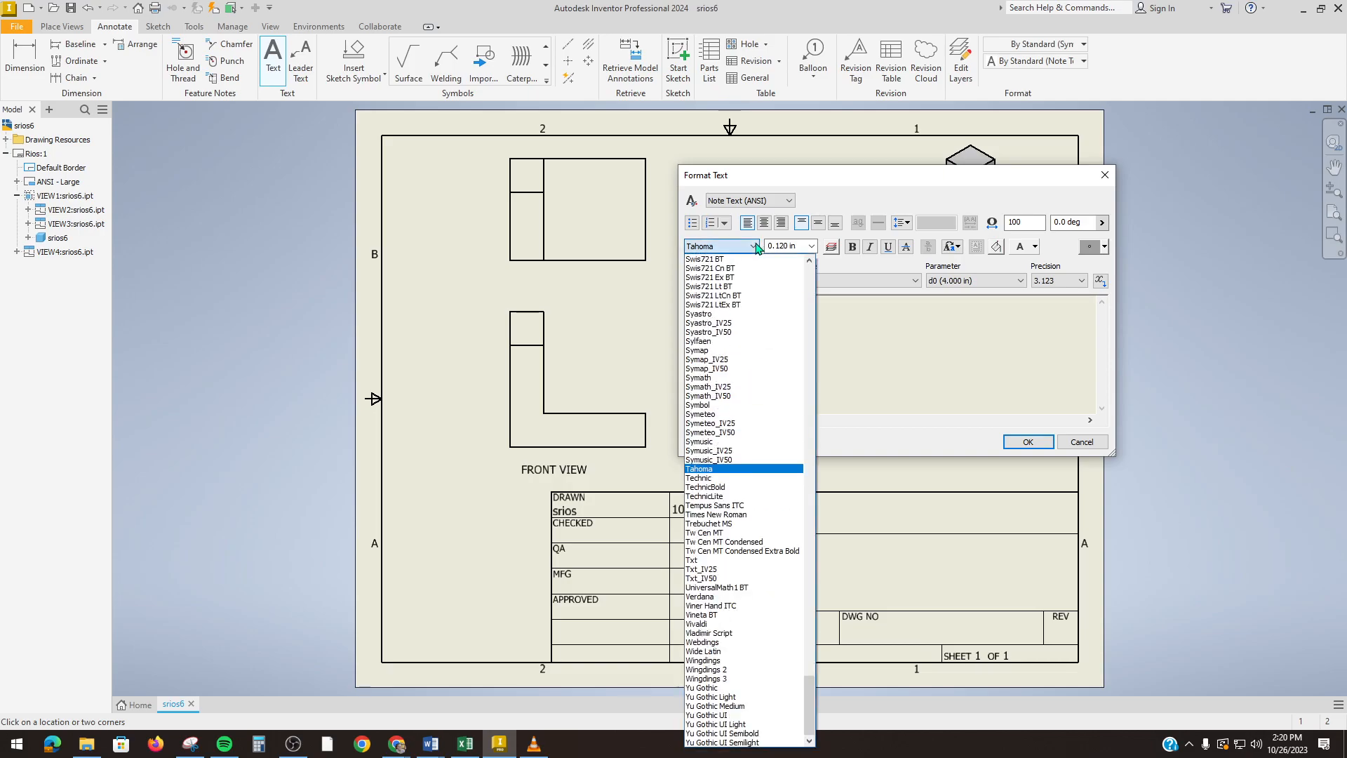
click(744, 313)
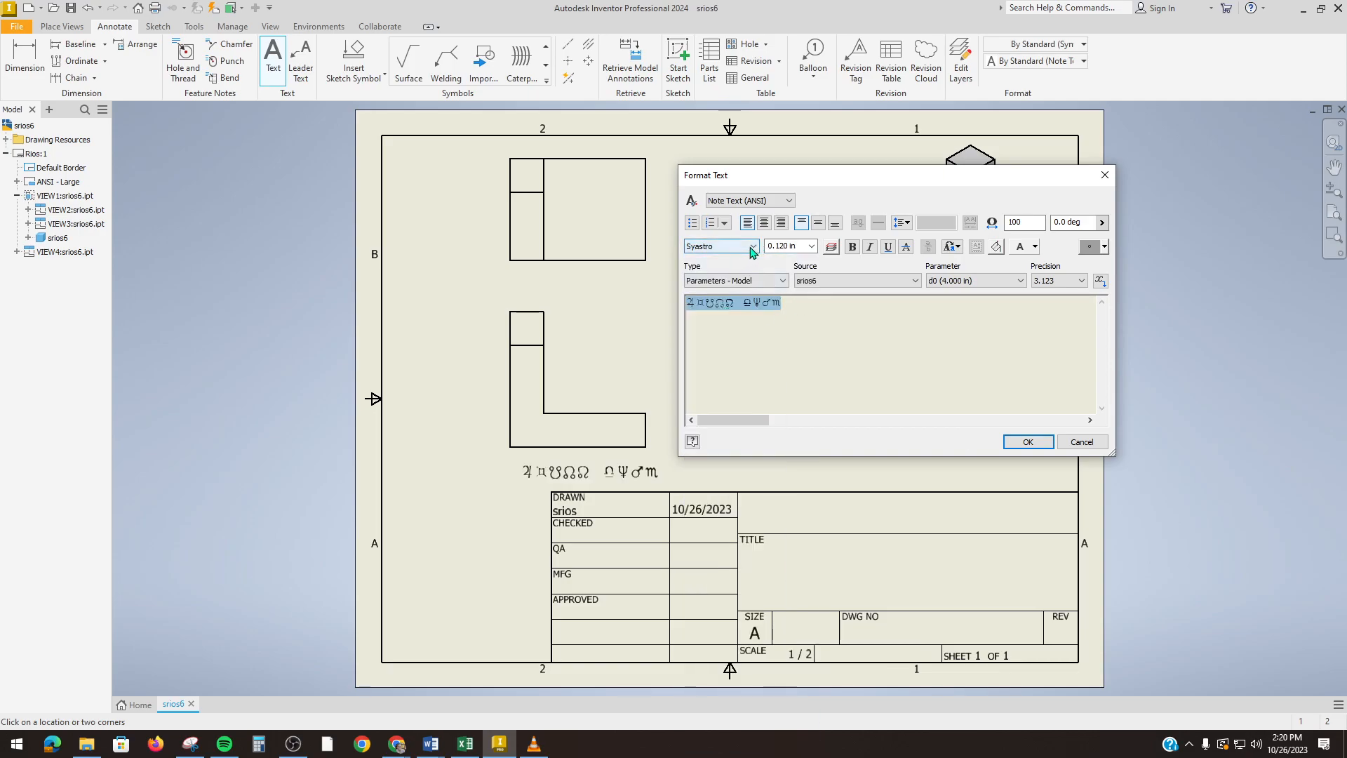
click(753, 247)
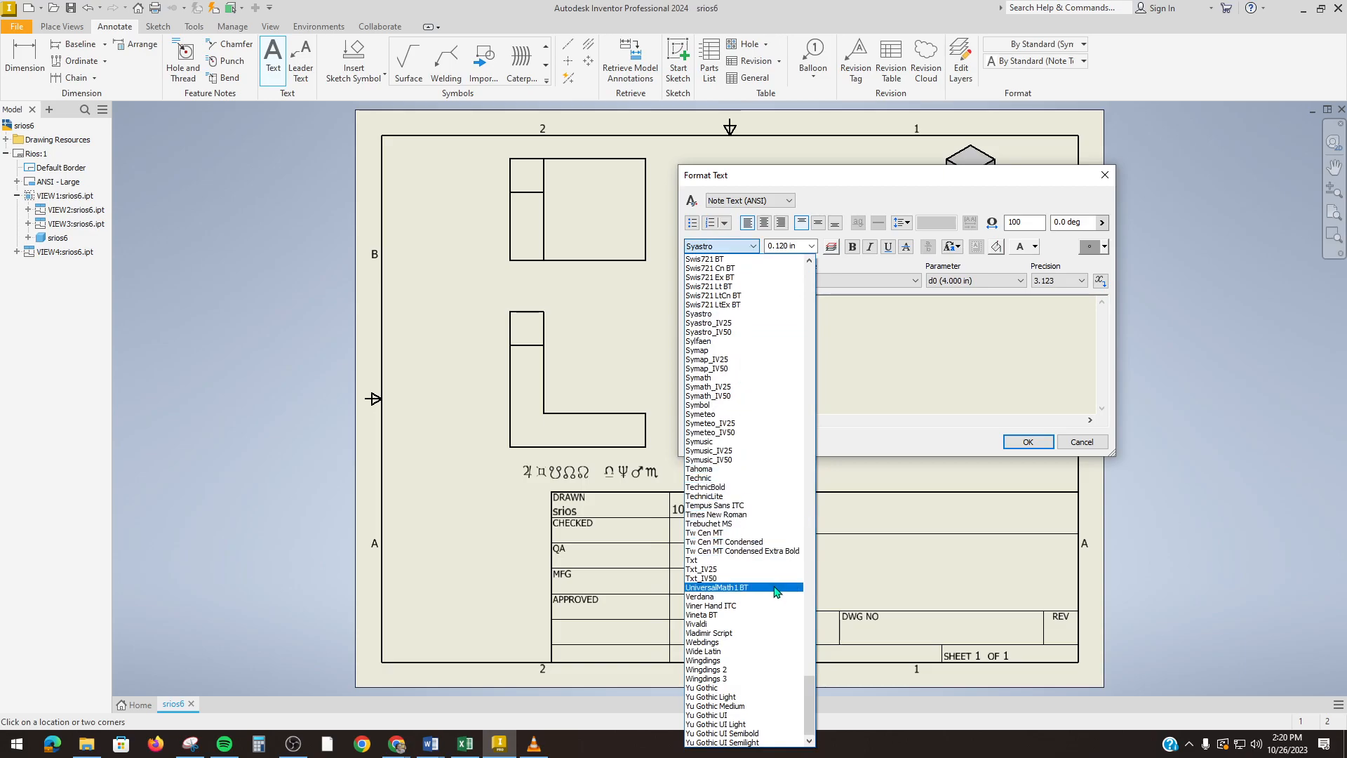
click(738, 689)
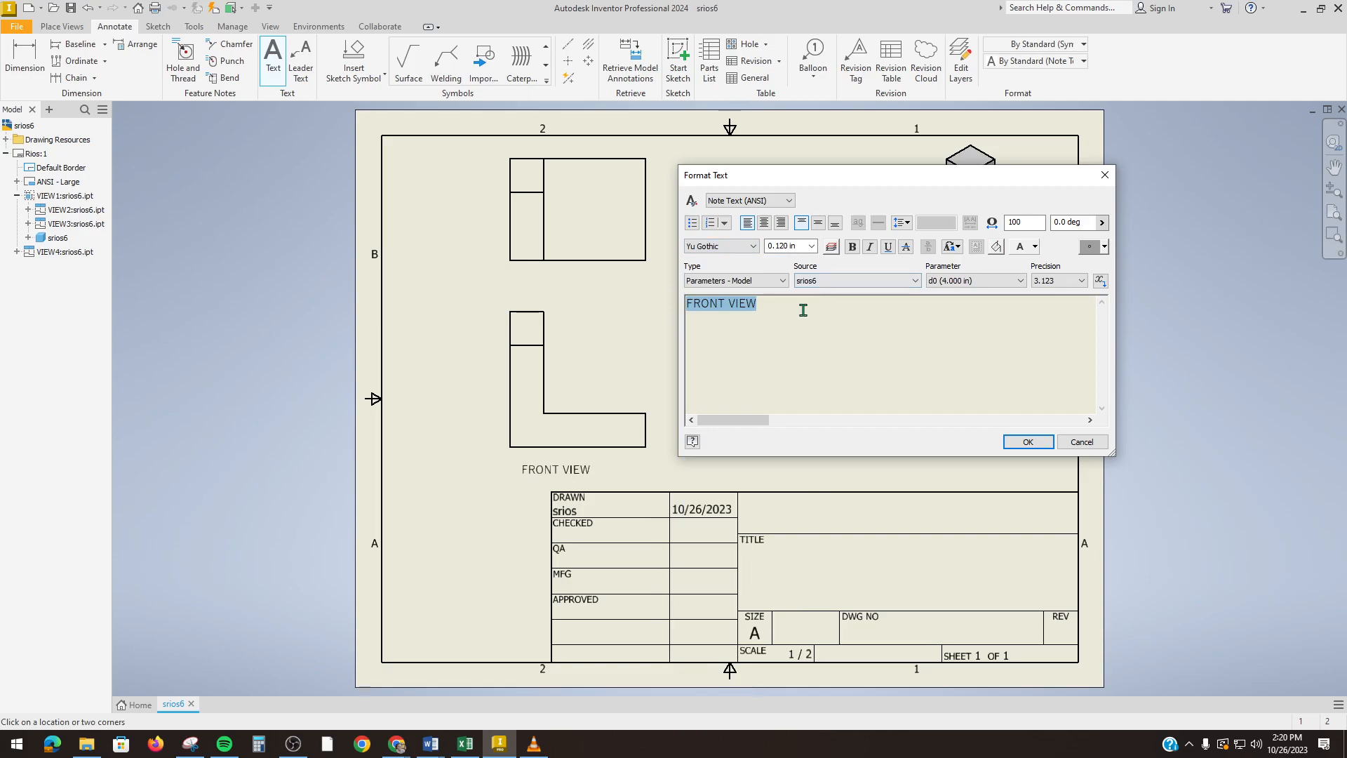
click(752, 246)
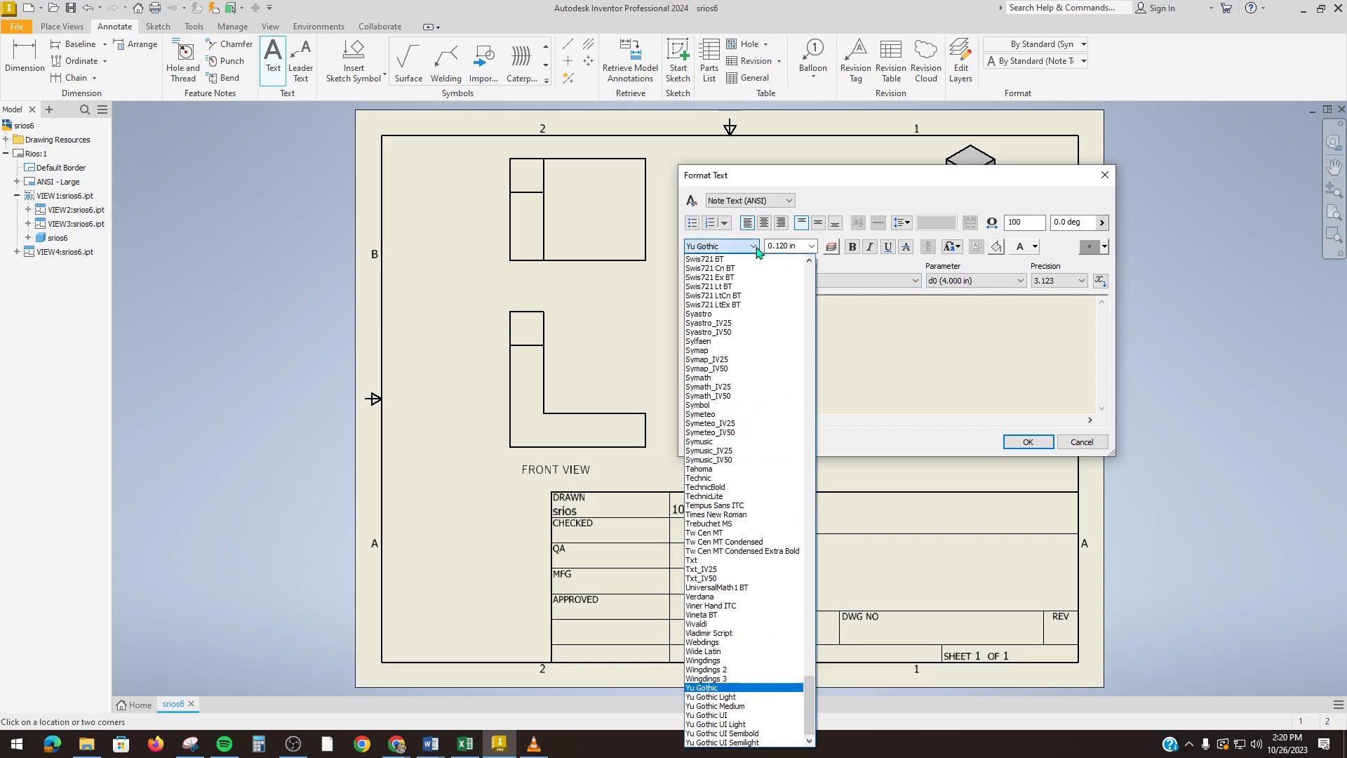
drag(809, 716, 794, 266)
scroll(770, 646, down, 2)
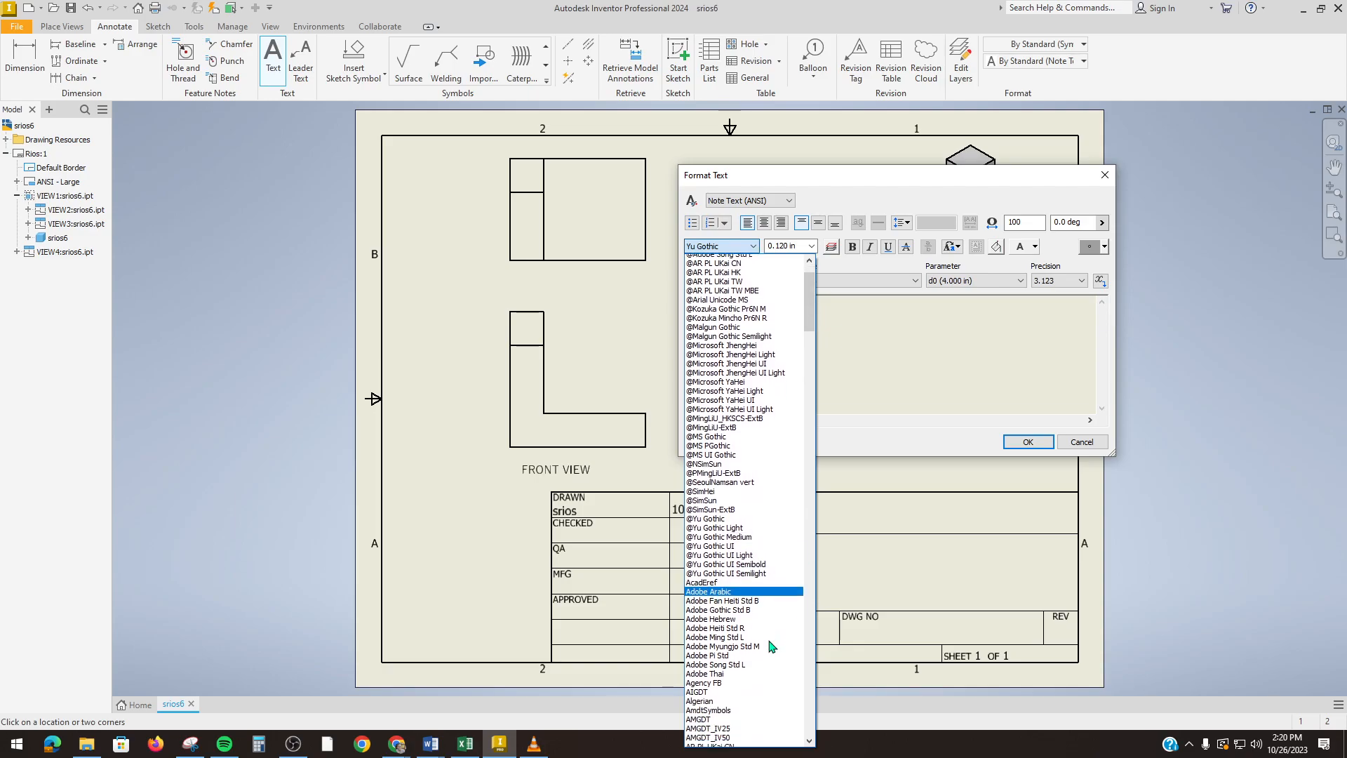
click(730, 688)
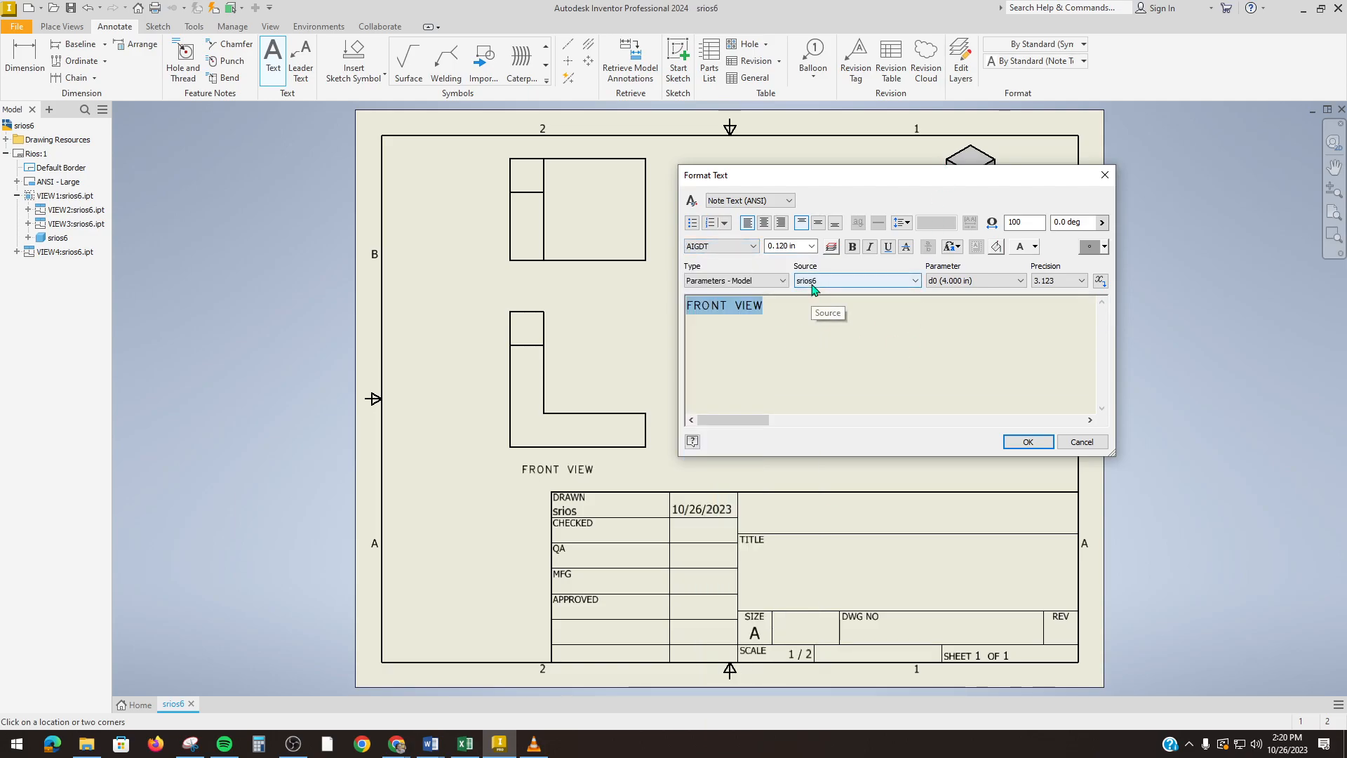
Step: Enlarge the label's text size and place the FRONT VIEW note
click(812, 246)
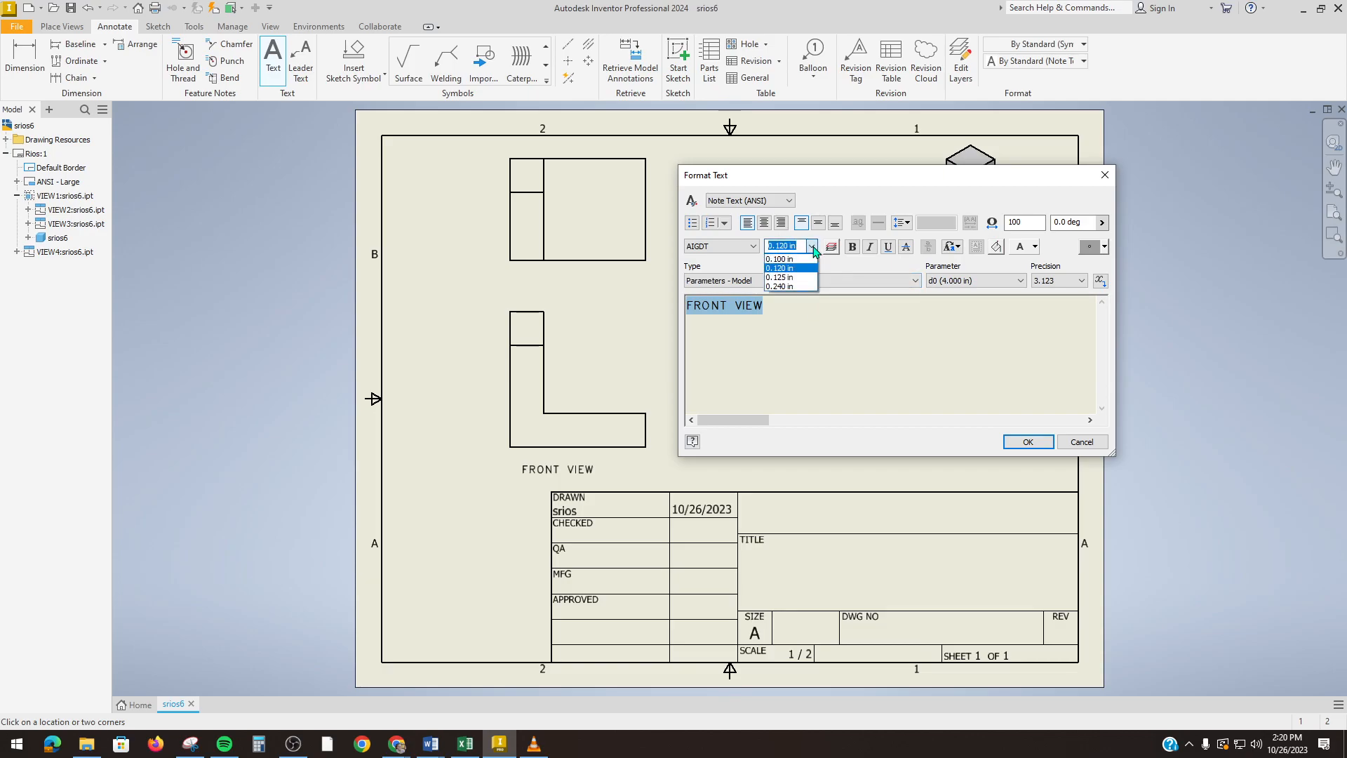
click(791, 278)
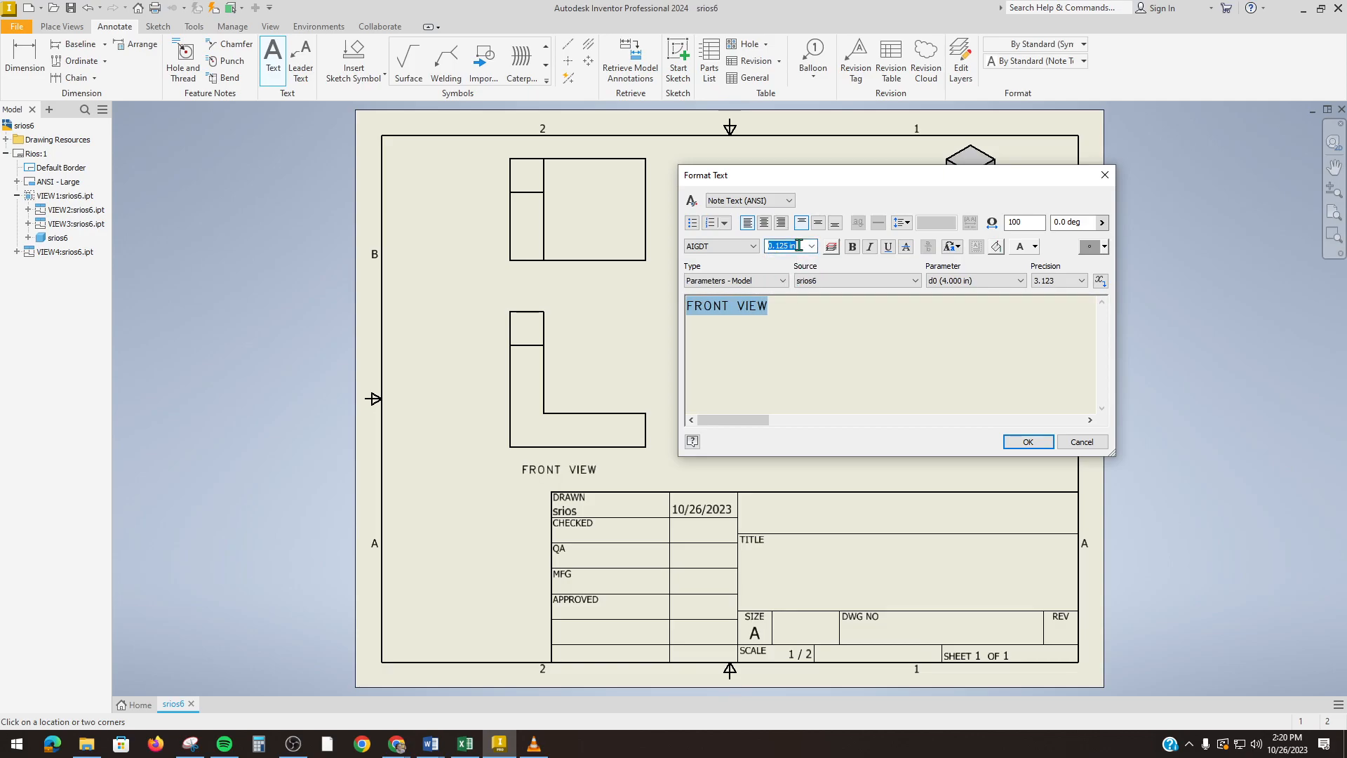
text(0.2)
key(Return)
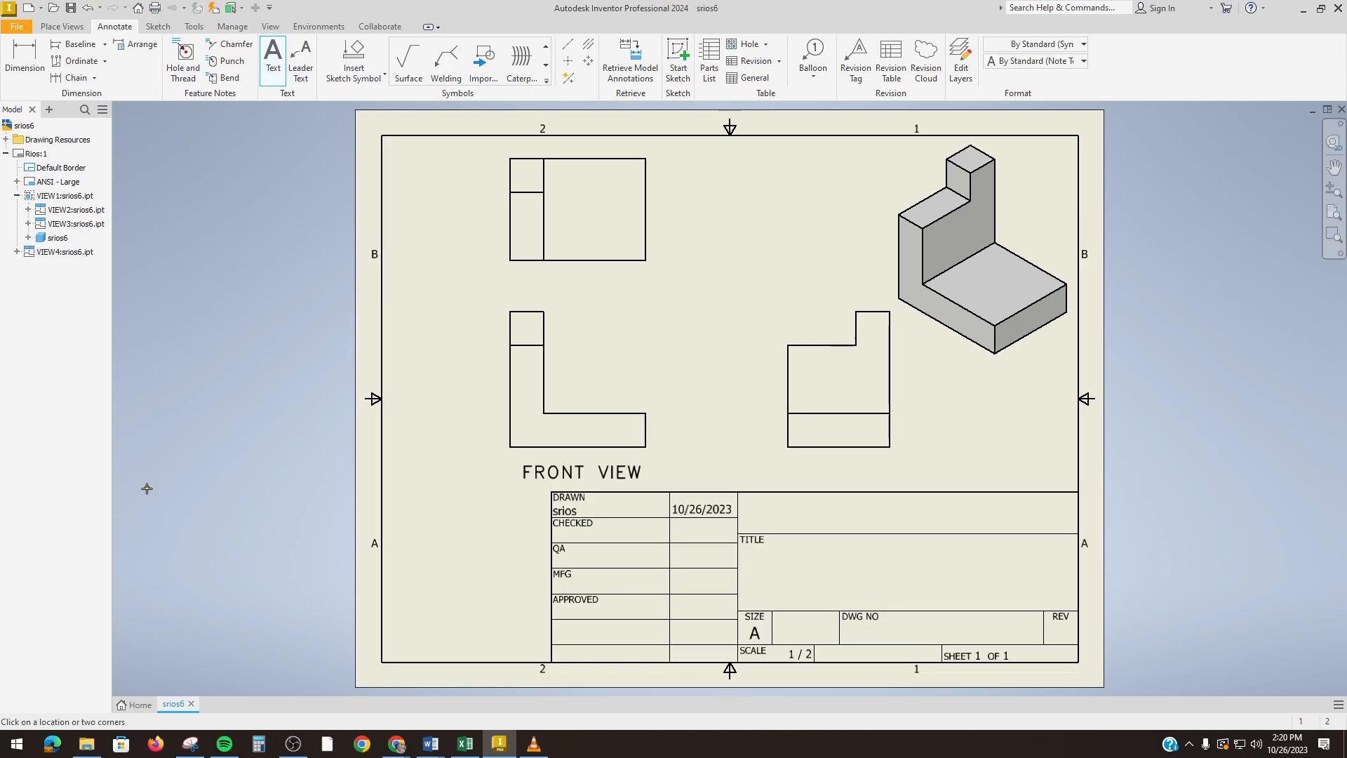
Step: Place a TOP VIEW note beneath the top view with 0.2 in text height
click(526, 288)
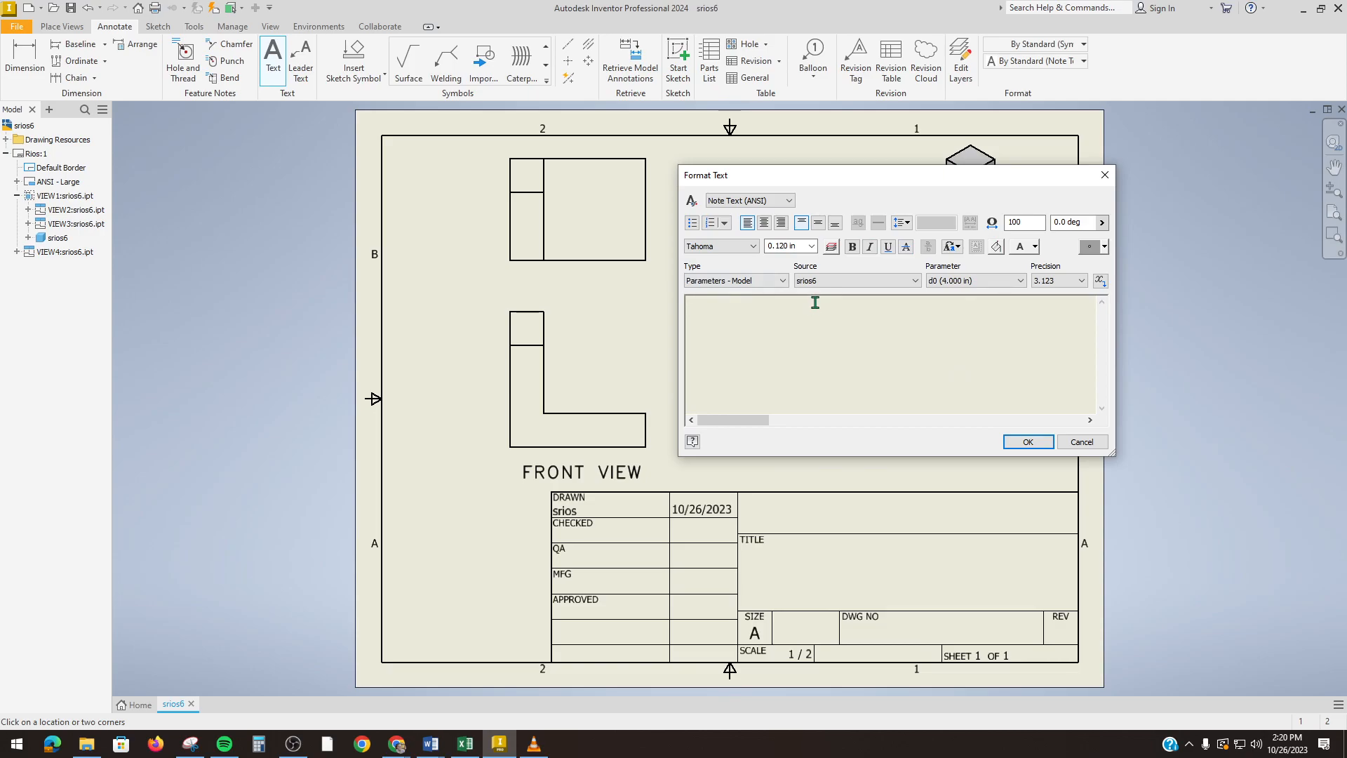
click(754, 246)
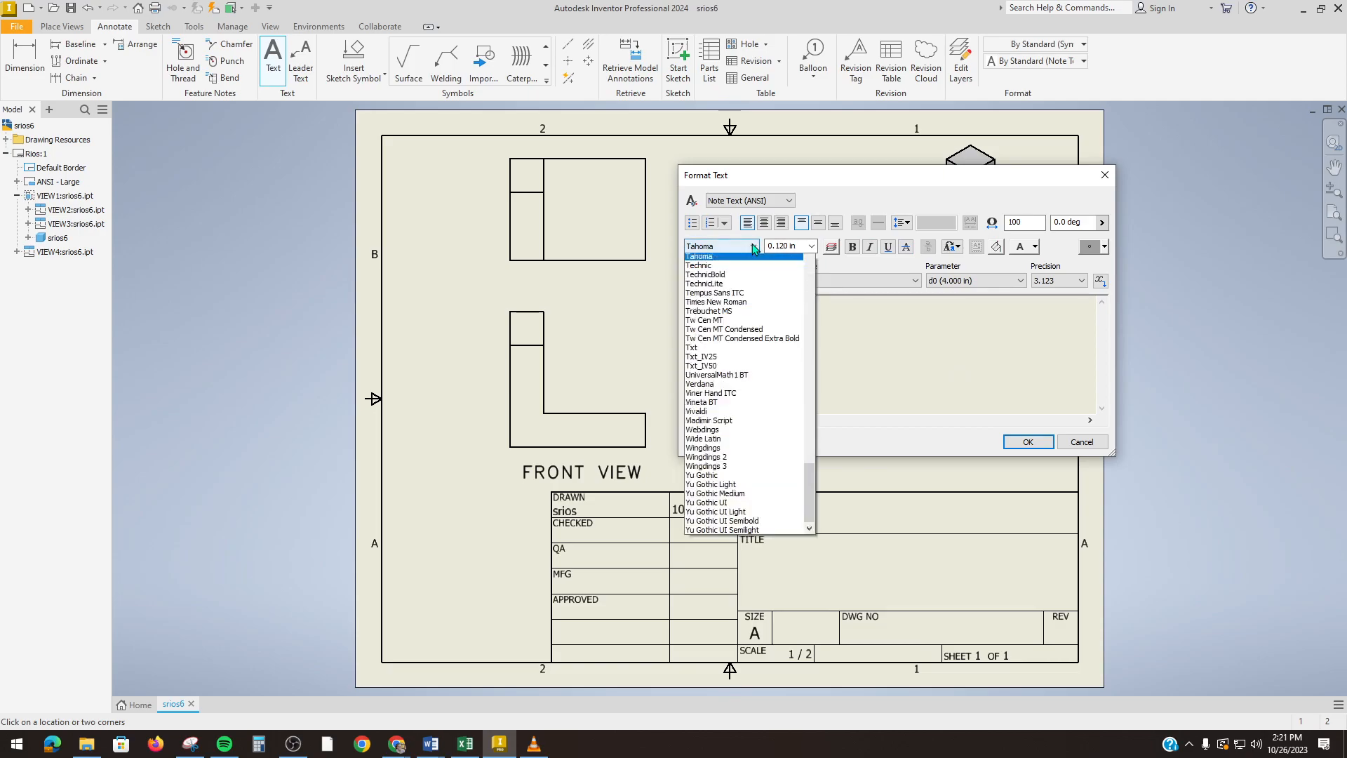
drag(811, 712, 786, 272)
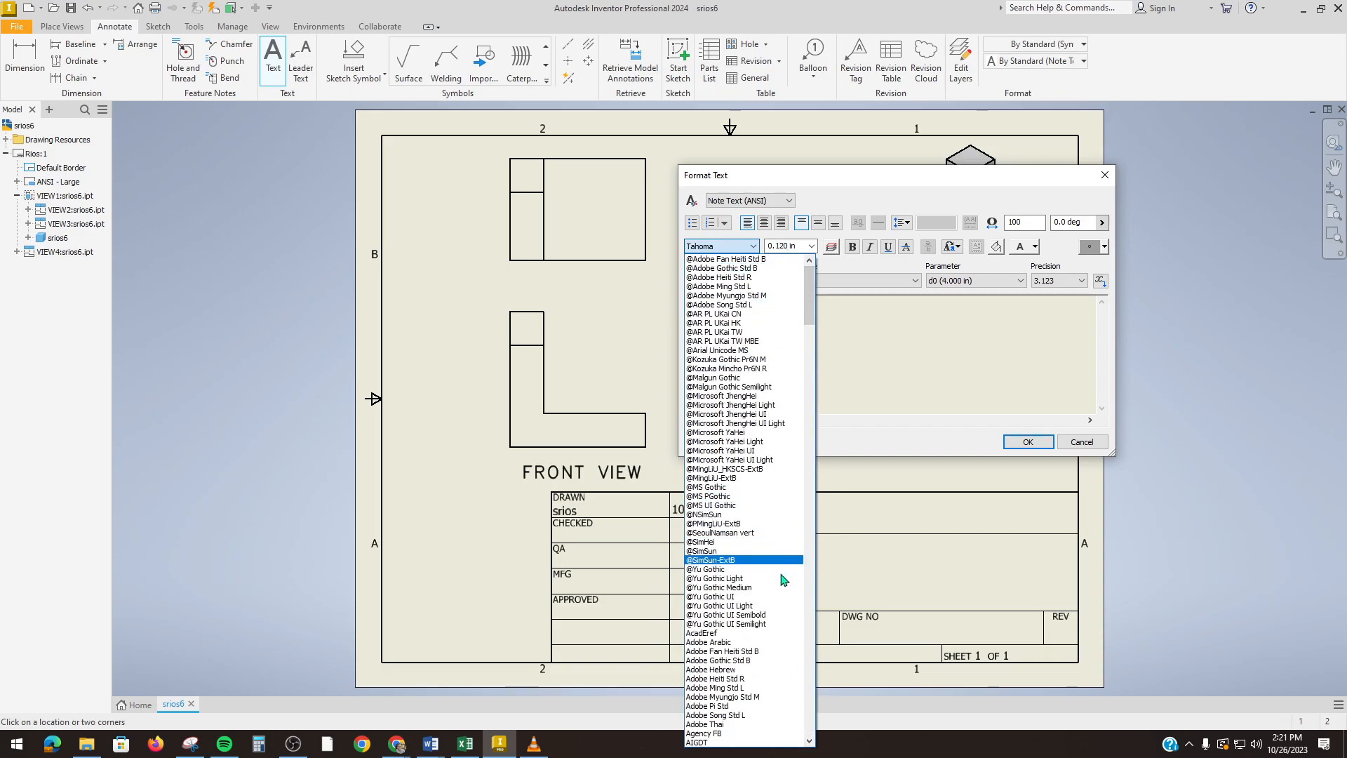
click(765, 634)
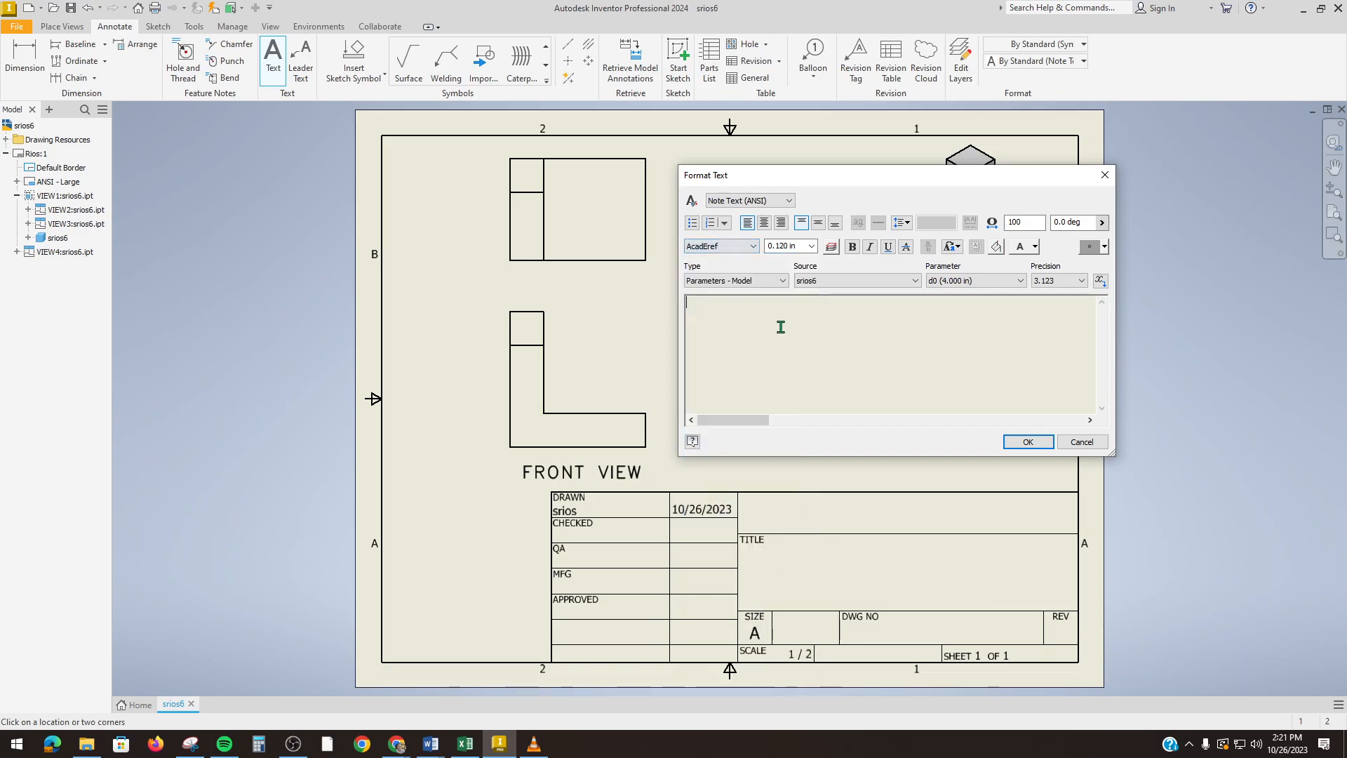
click(800, 244)
text(0.2)
click(764, 323)
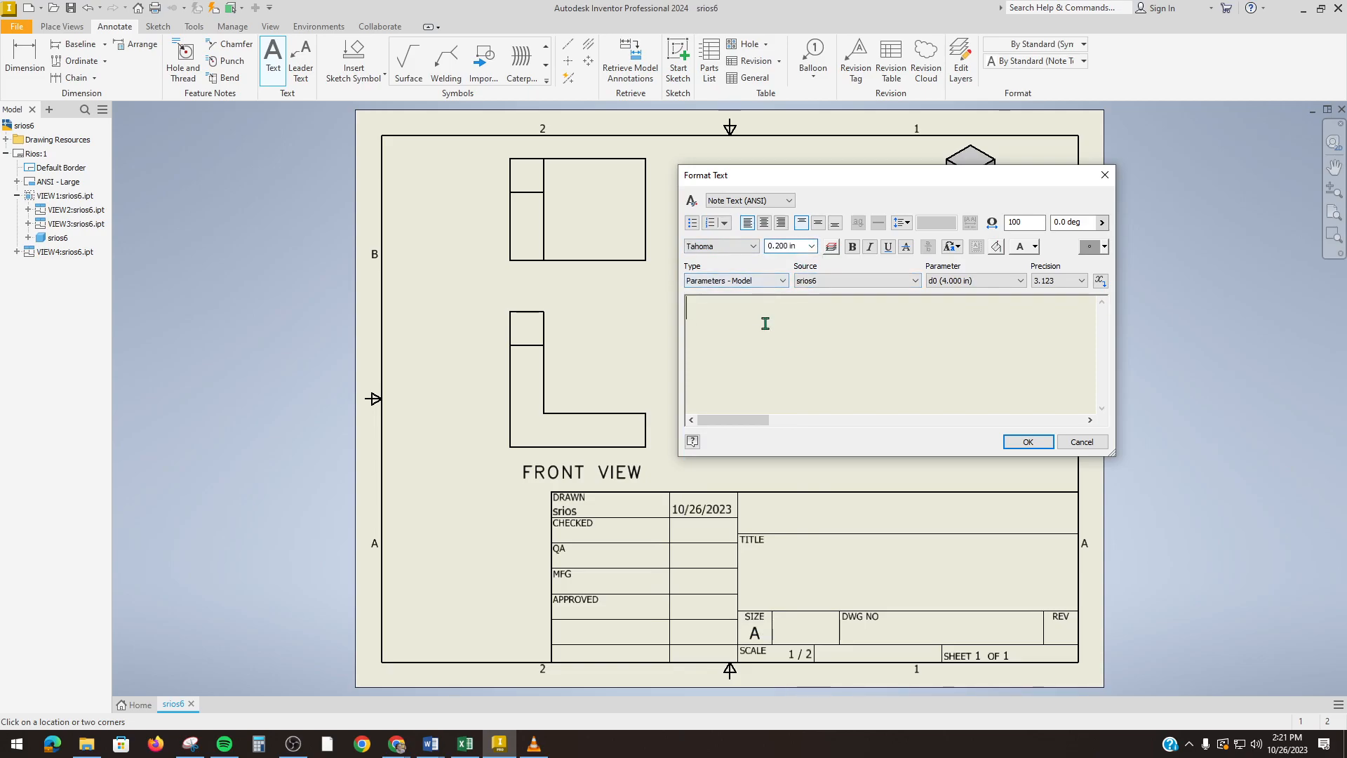
text(TOP VIEW)
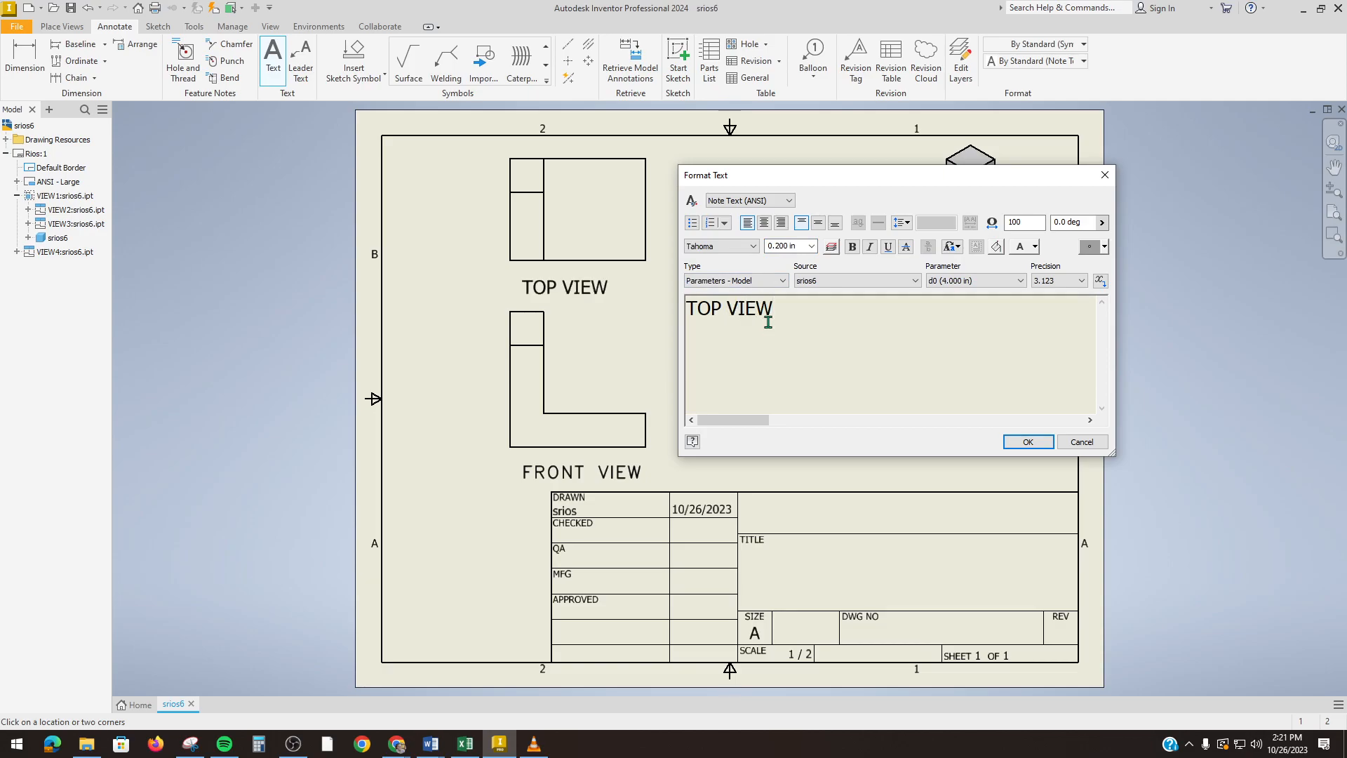
click(1028, 442)
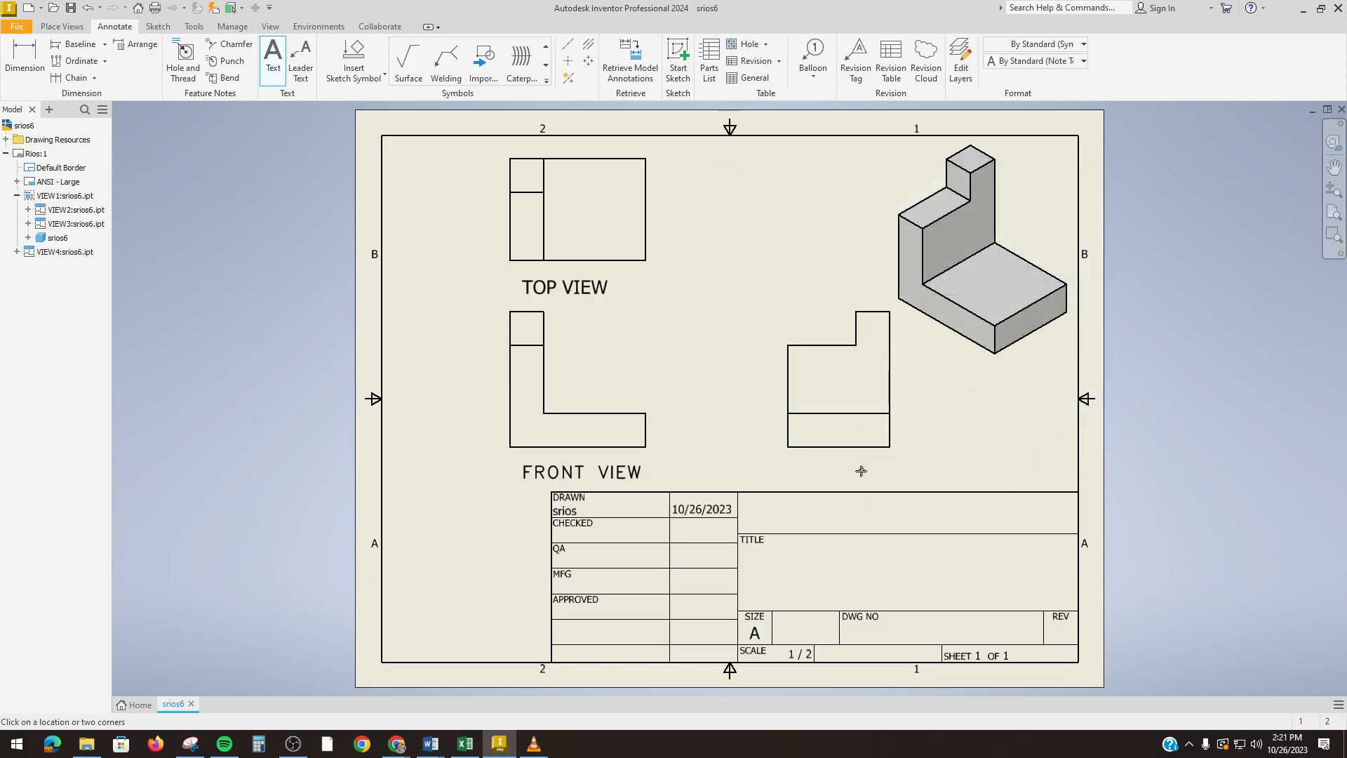
Step: Add a SIDE VIEW note below the side view, restyled to AIGDT font at 0.2 in
click(802, 472)
text(SIDE VIEW)
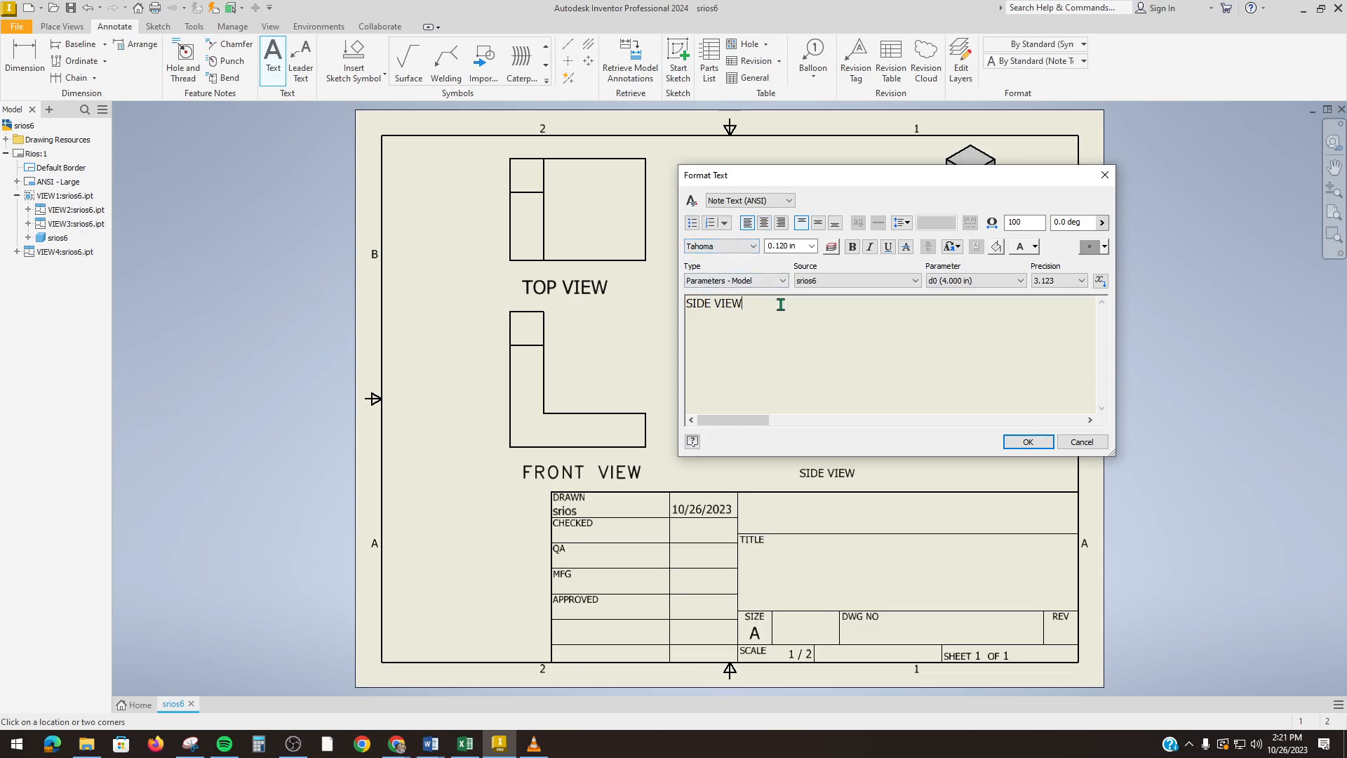
drag(780, 304, 675, 304)
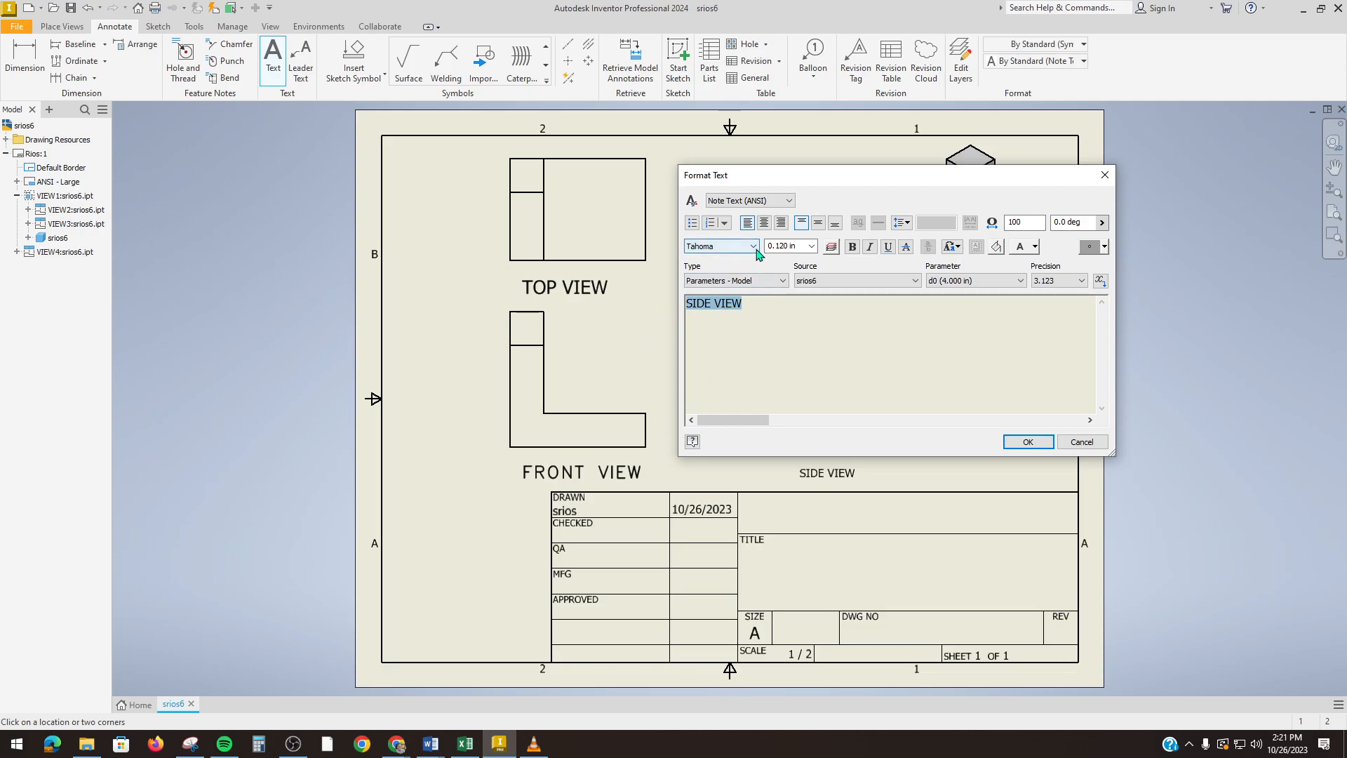
click(754, 246)
drag(809, 675, 806, 316)
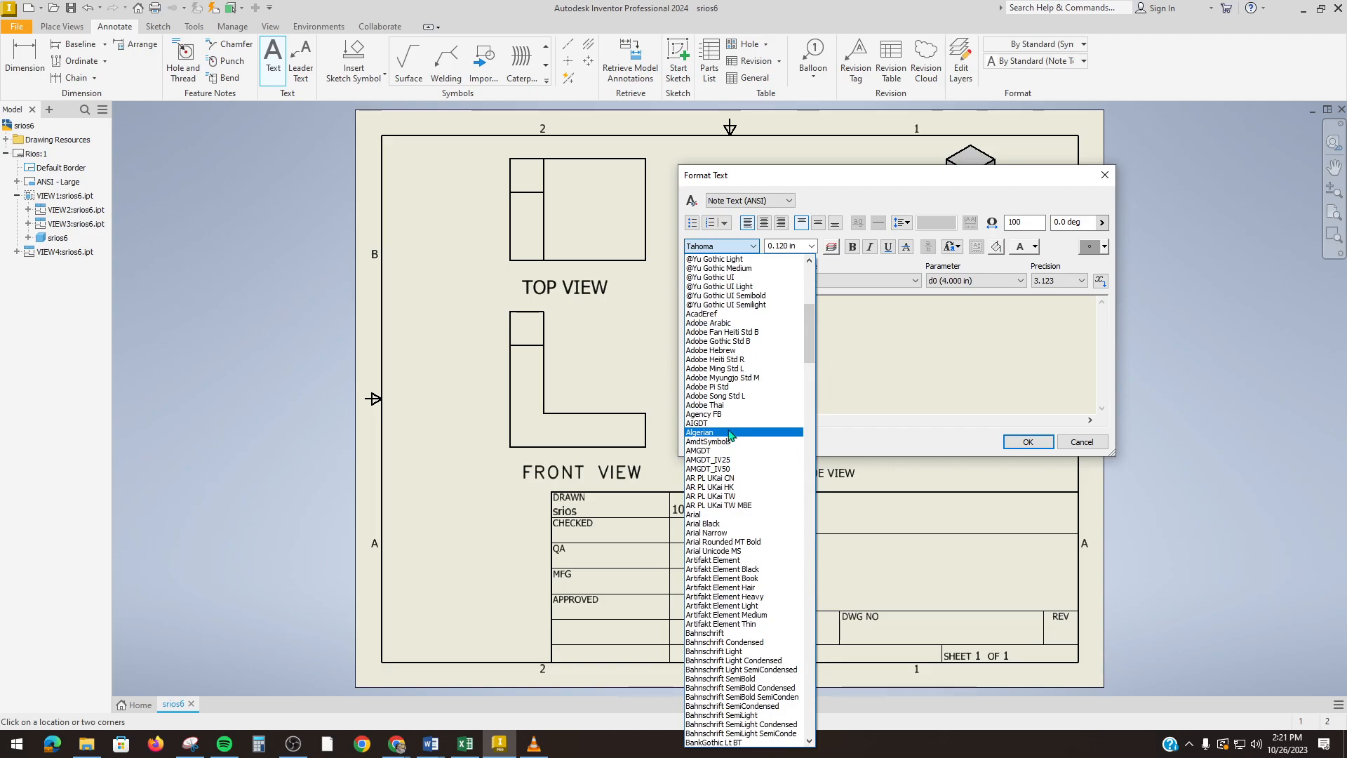
click(697, 423)
drag(767, 245, 796, 246)
text(0.2)
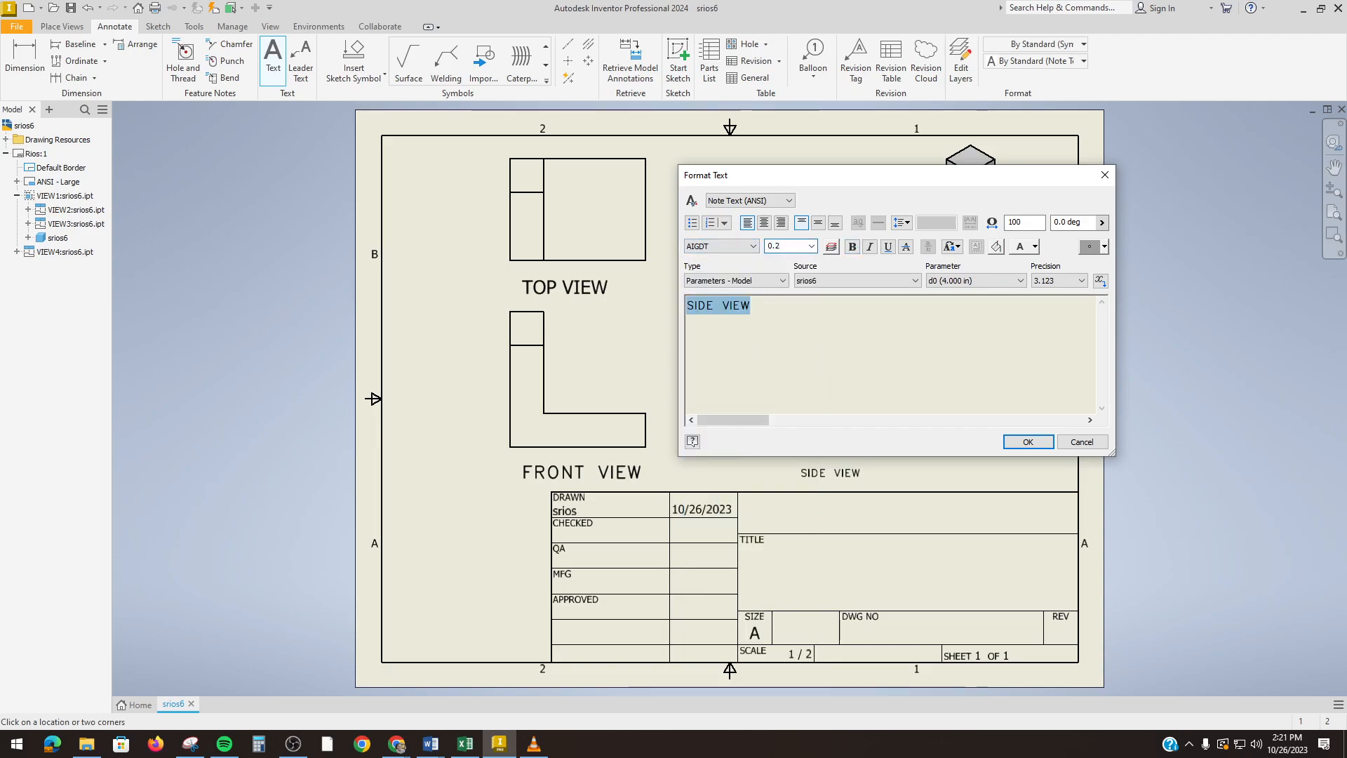
click(947, 365)
click(1028, 441)
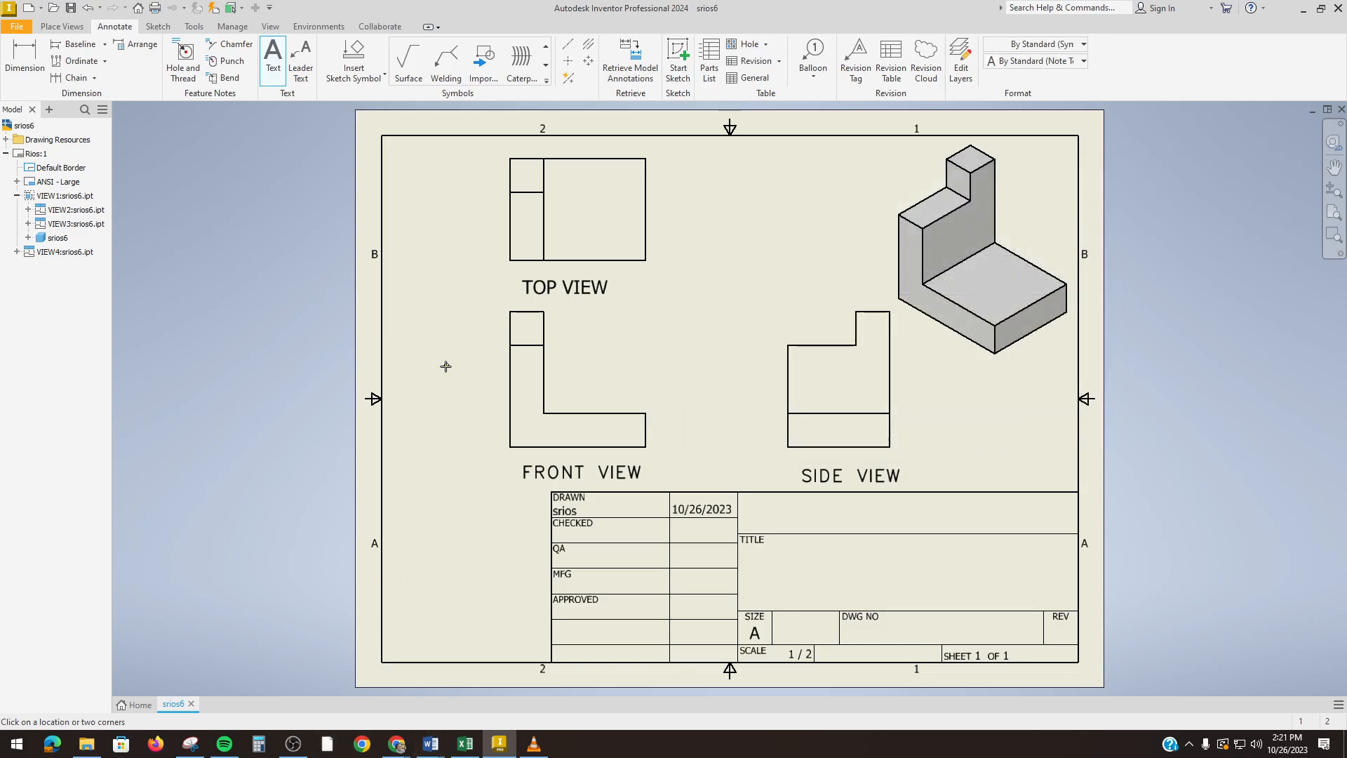
Step: Enter the text CREATING A DWG: L1-6 in the title block's TITLE cell
click(756, 562)
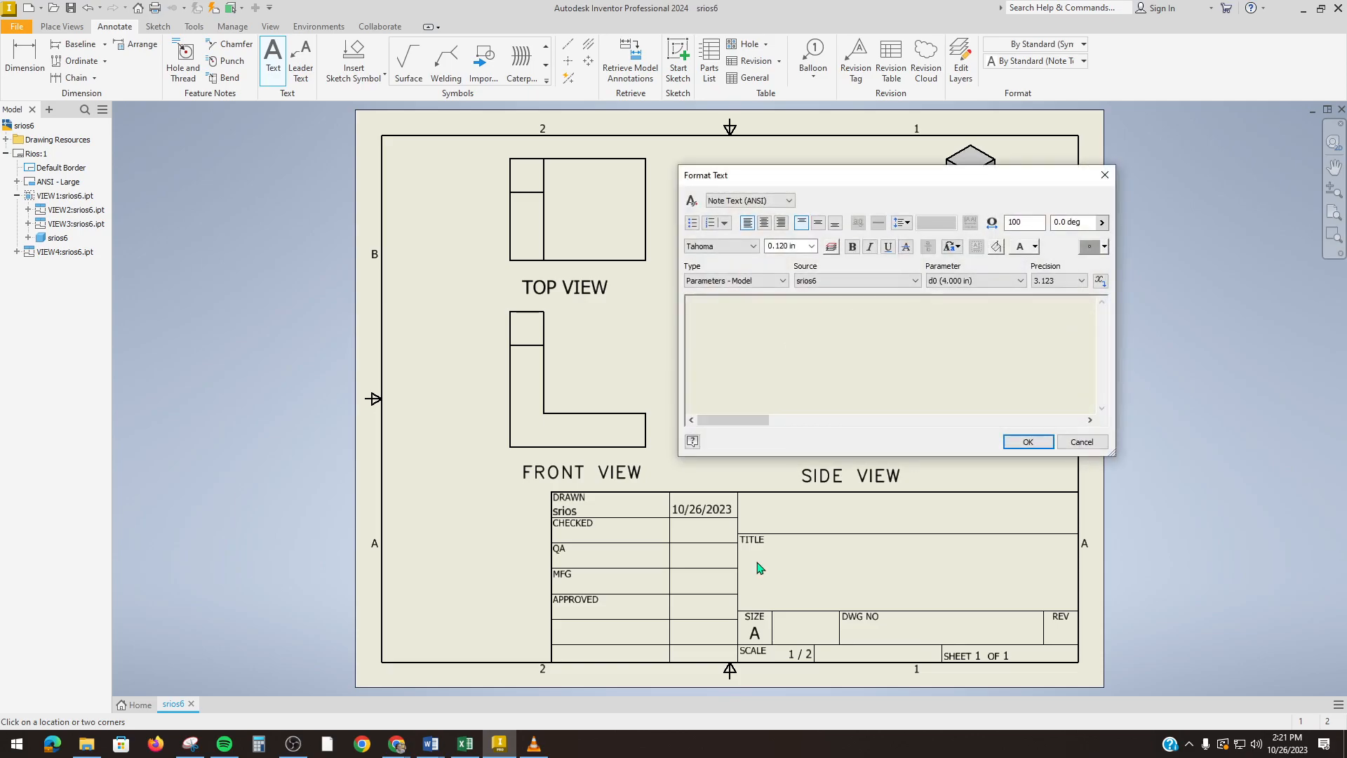
text(CREATING A DWG: I1)
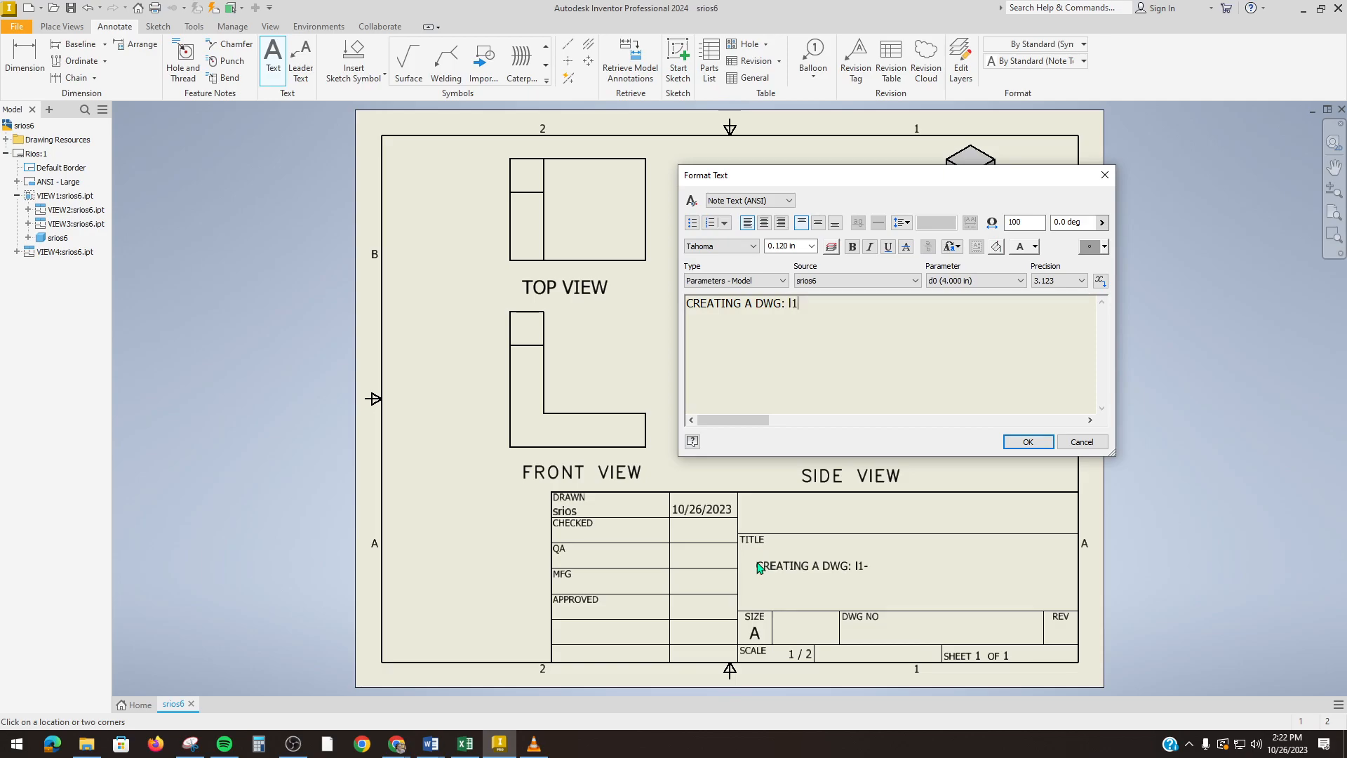
key(BackSpace)
key(BackSpace)
text(L1-6)
click(1015, 442)
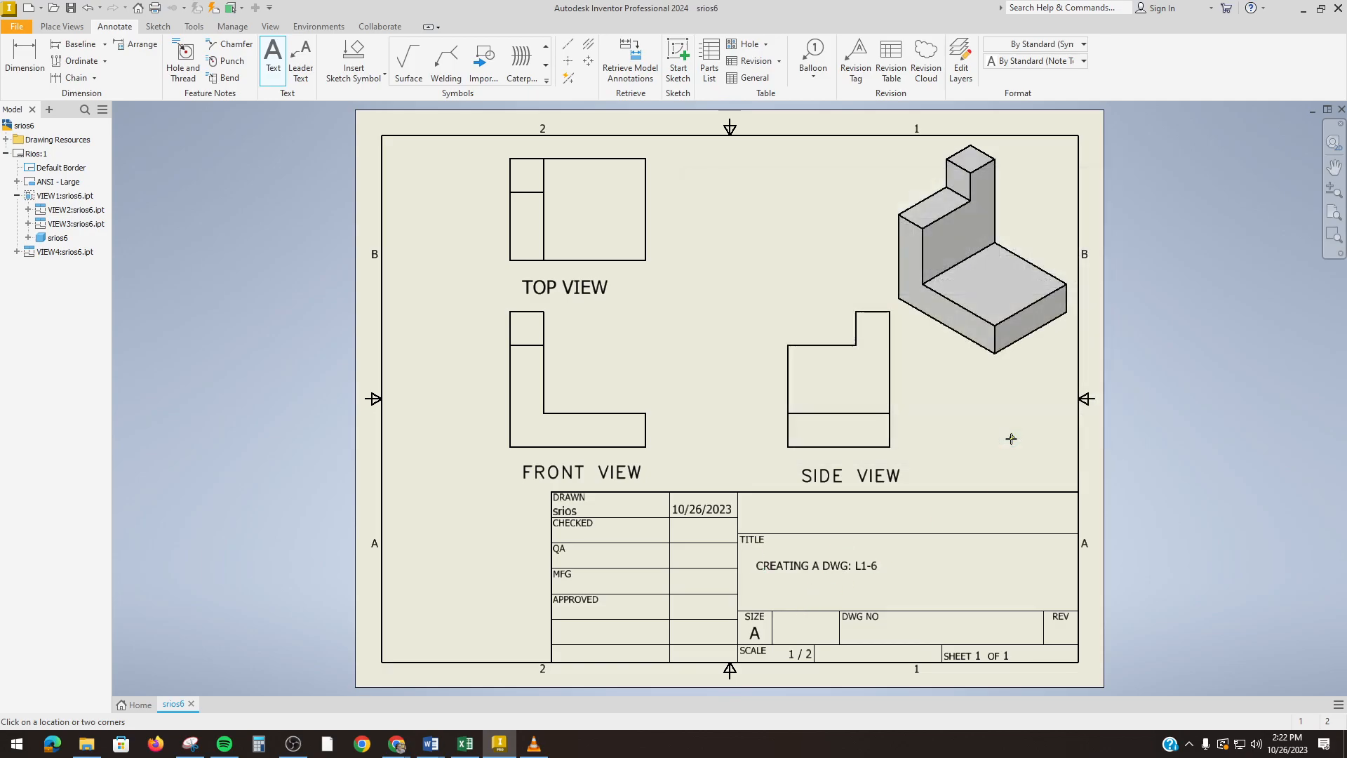
Step: Add a text note with the drafter's full name and degree in the cell right of the date
click(761, 510)
text(SOCORRO A. RIOS, M)
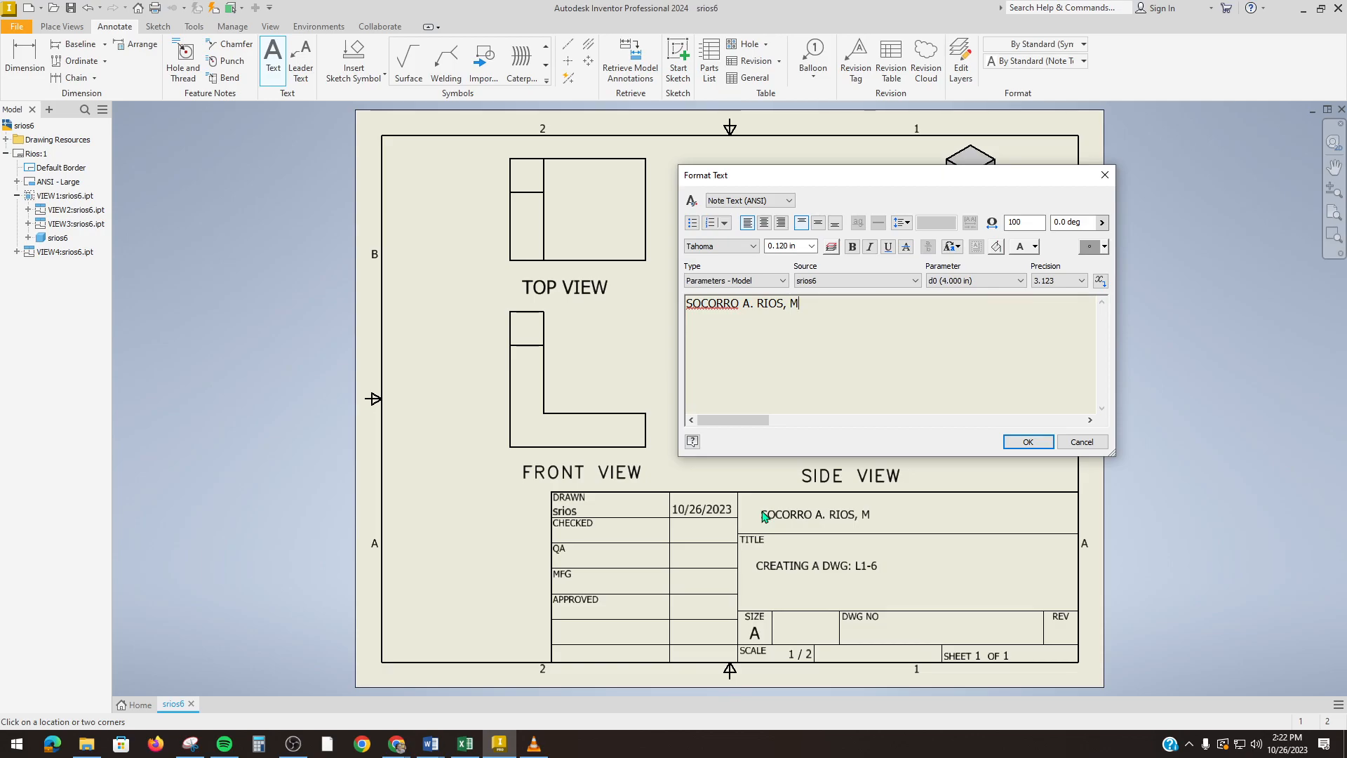
text(. E)
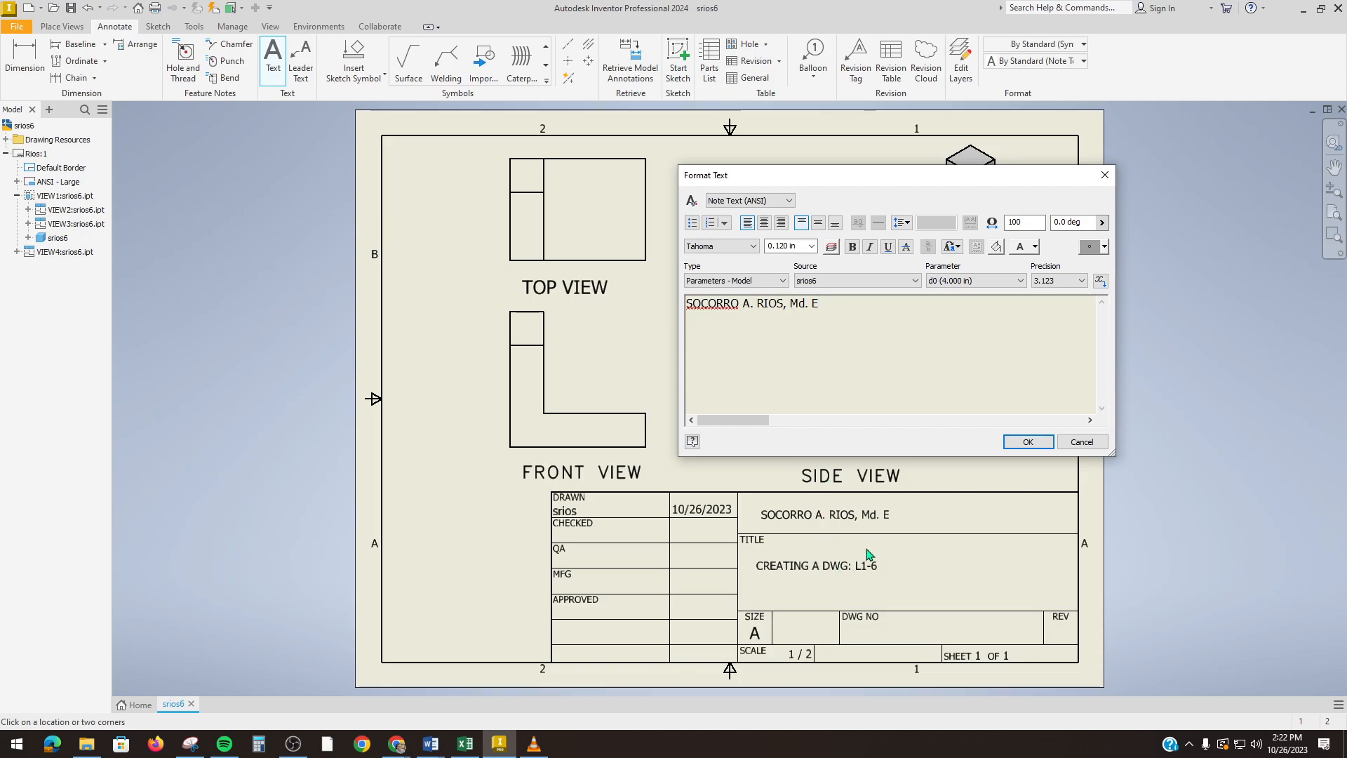
click(1025, 442)
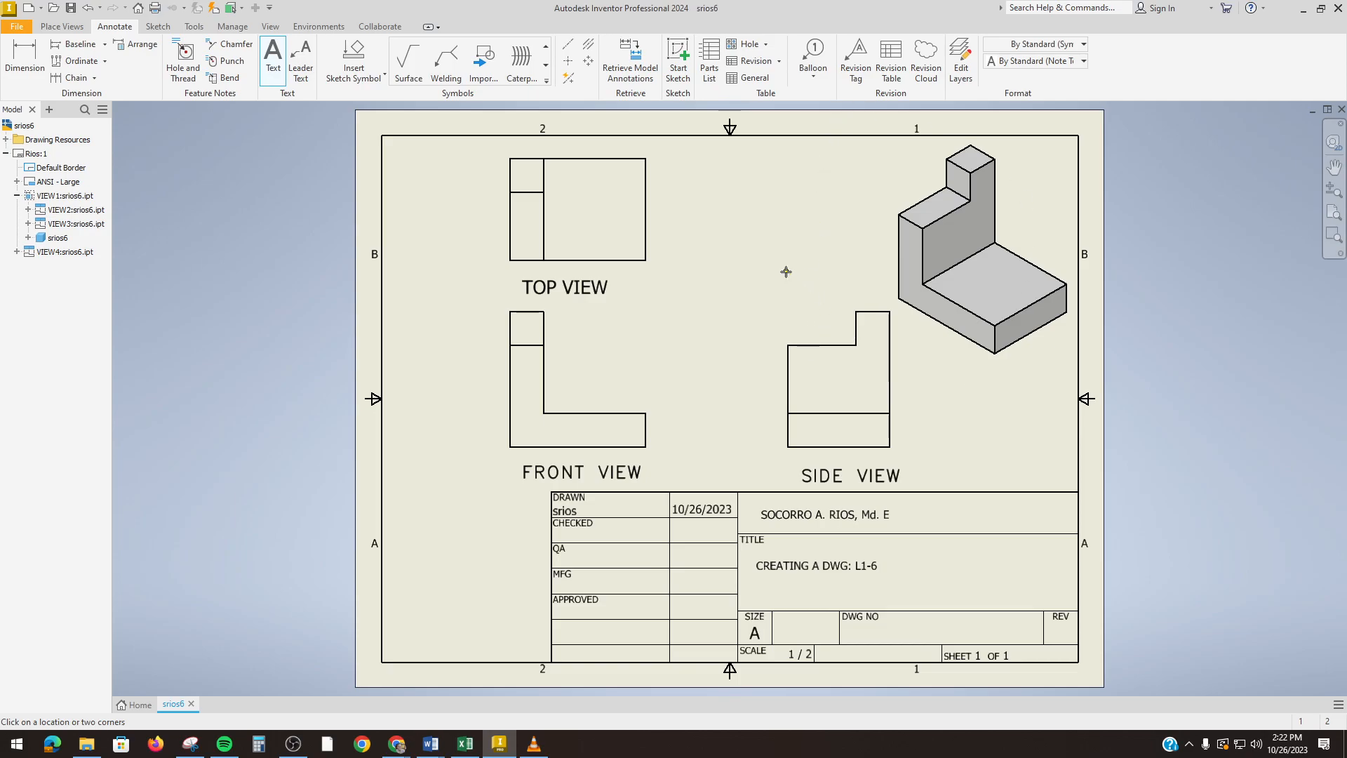
right_click(783, 240)
Step: End text entry, nudge the side view left, and recentre the SIDE VIEW label under it
click(838, 241)
drag(854, 296, 825, 296)
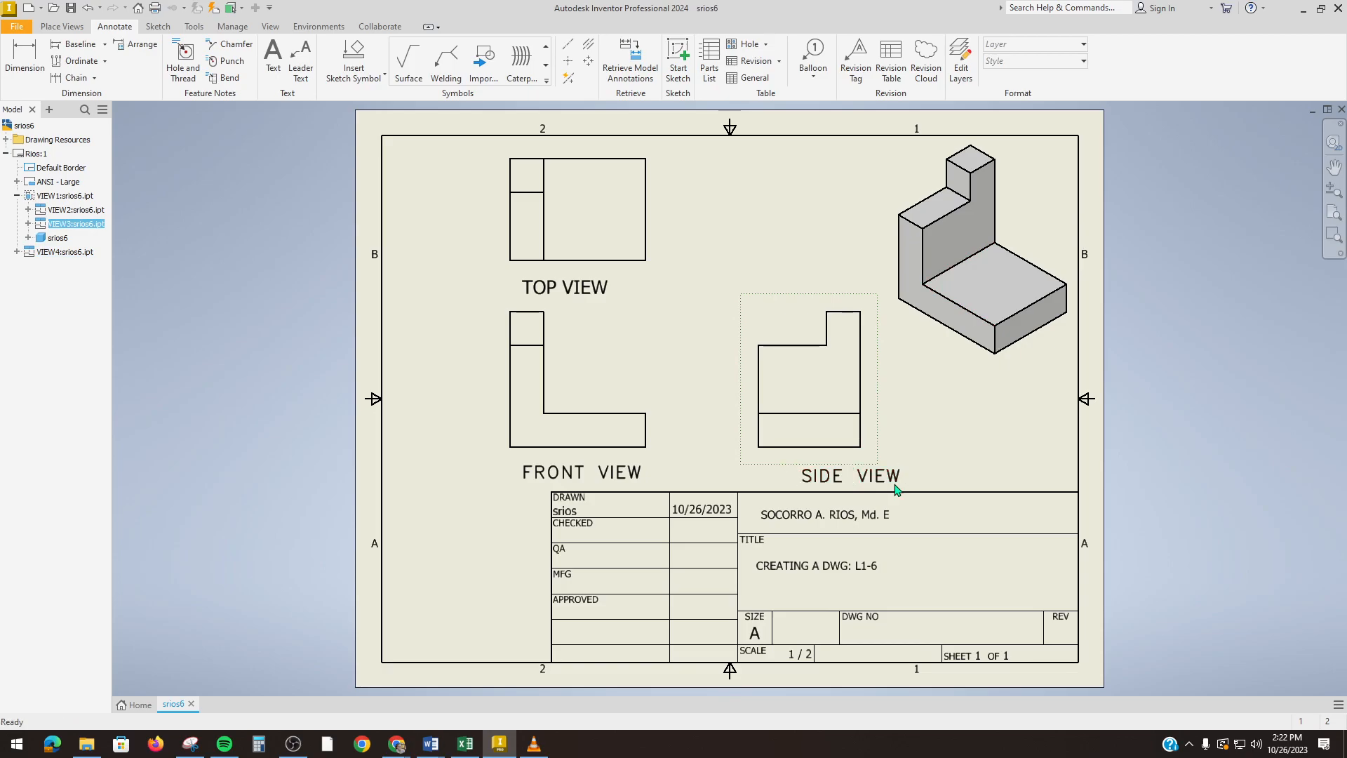
click(872, 477)
drag(872, 478, 851, 476)
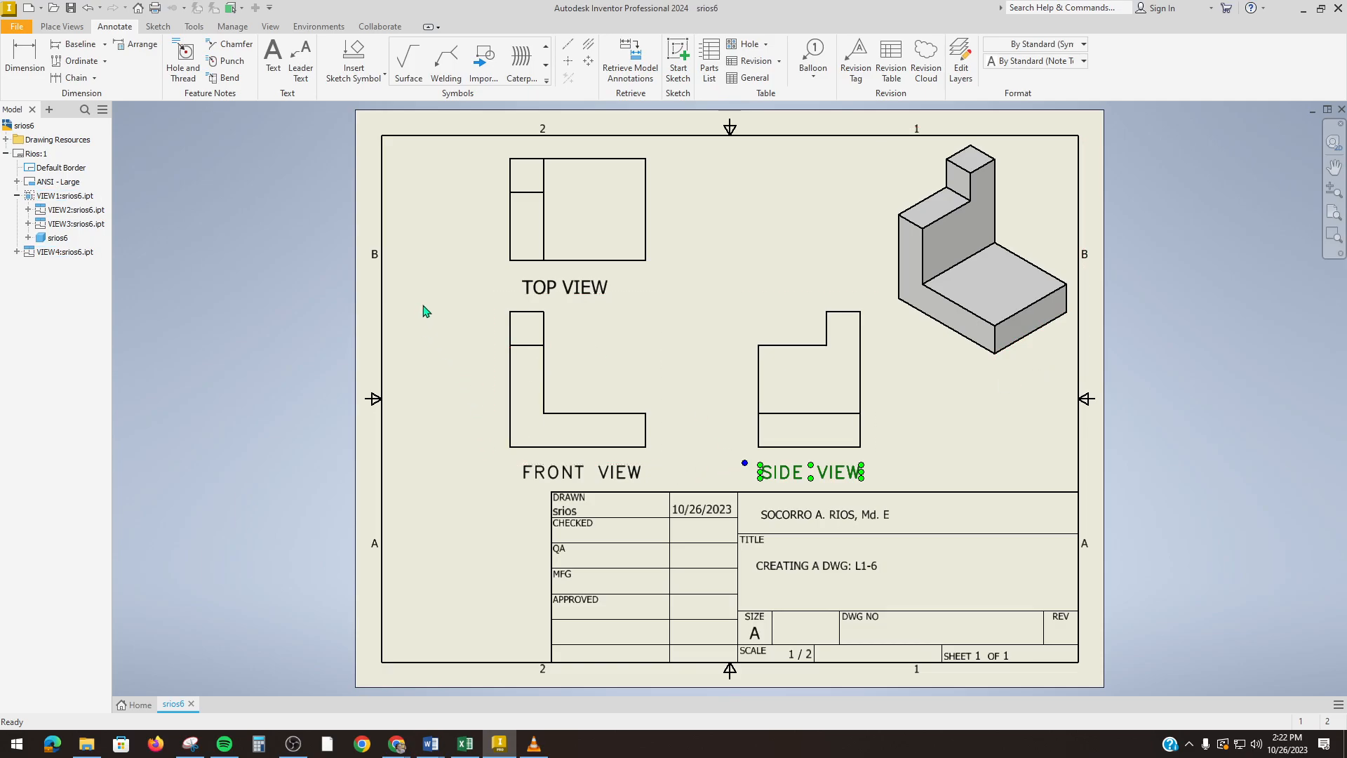
Step: Save the drawing as srios6 in Inventor Drawing Files (*.dwg) format
click(18, 26)
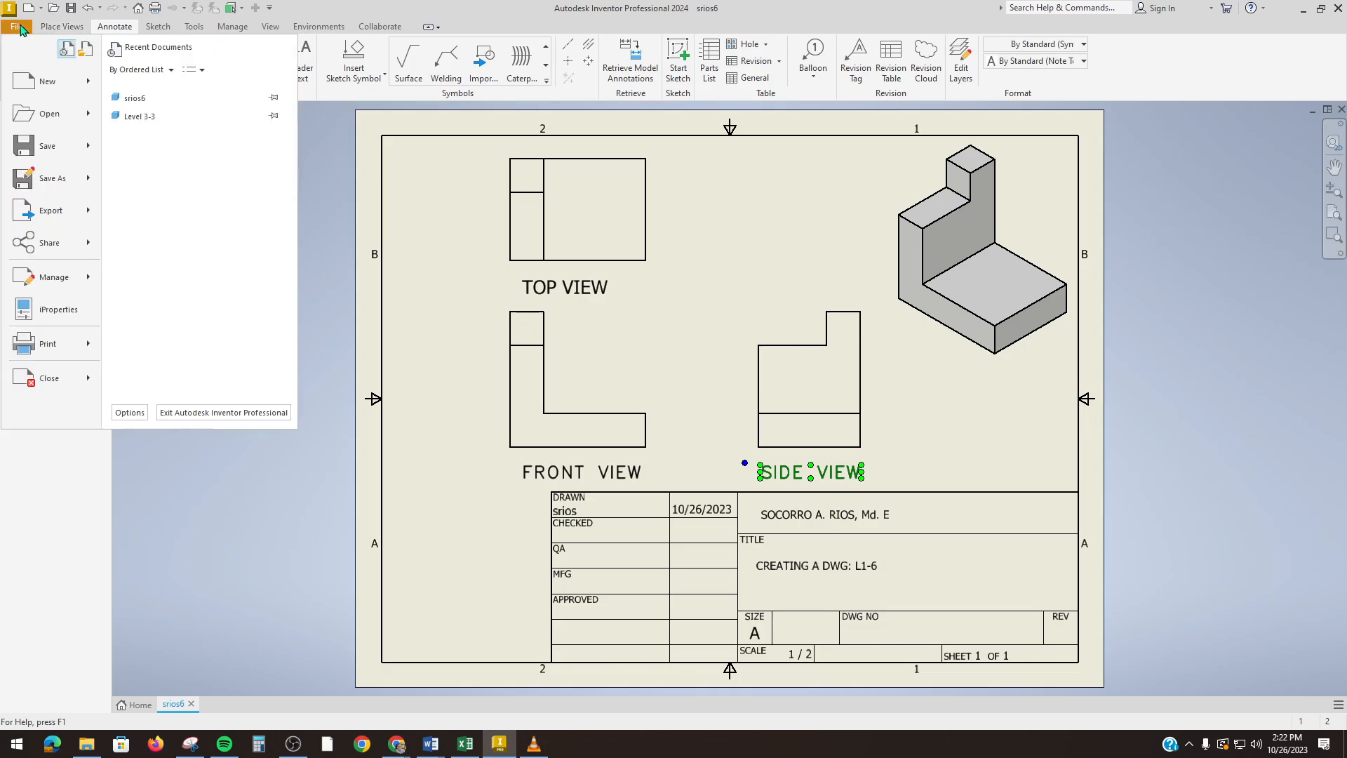
click(54, 183)
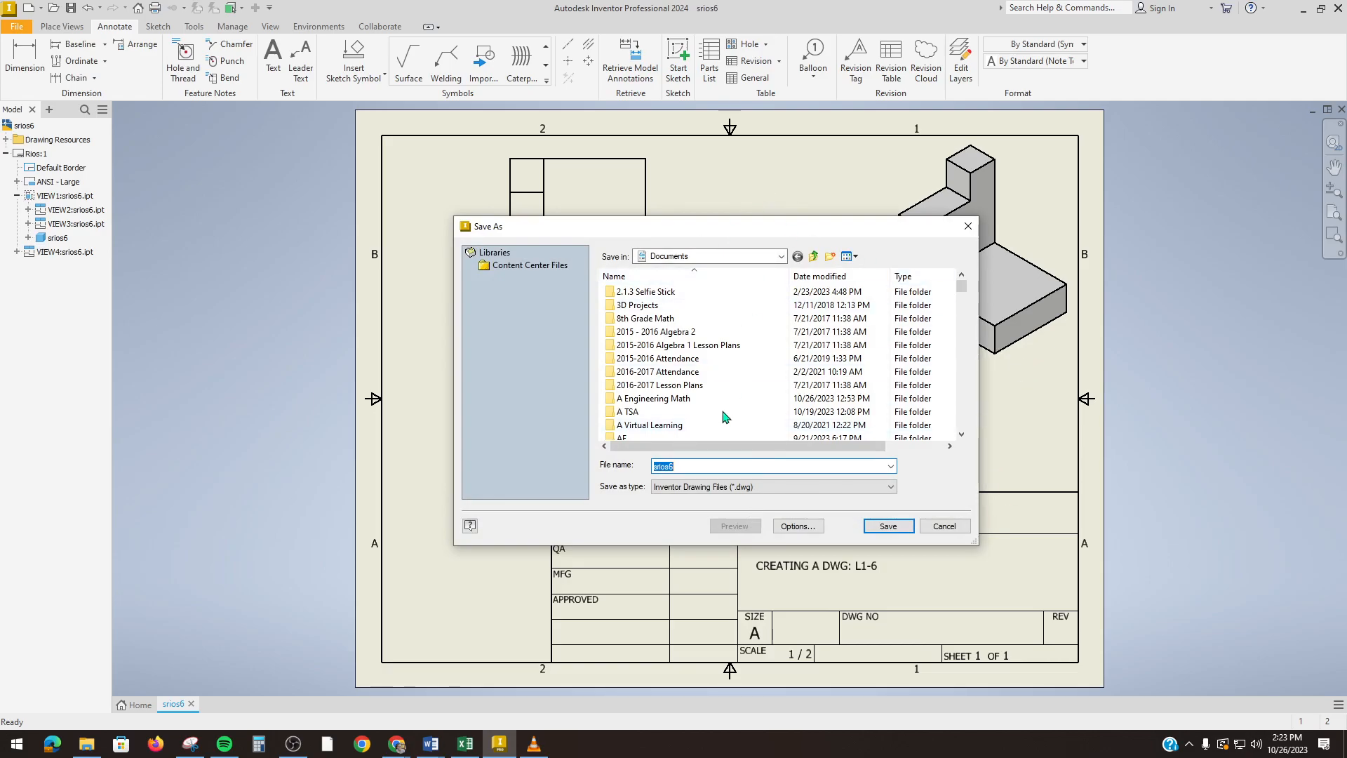
click(891, 528)
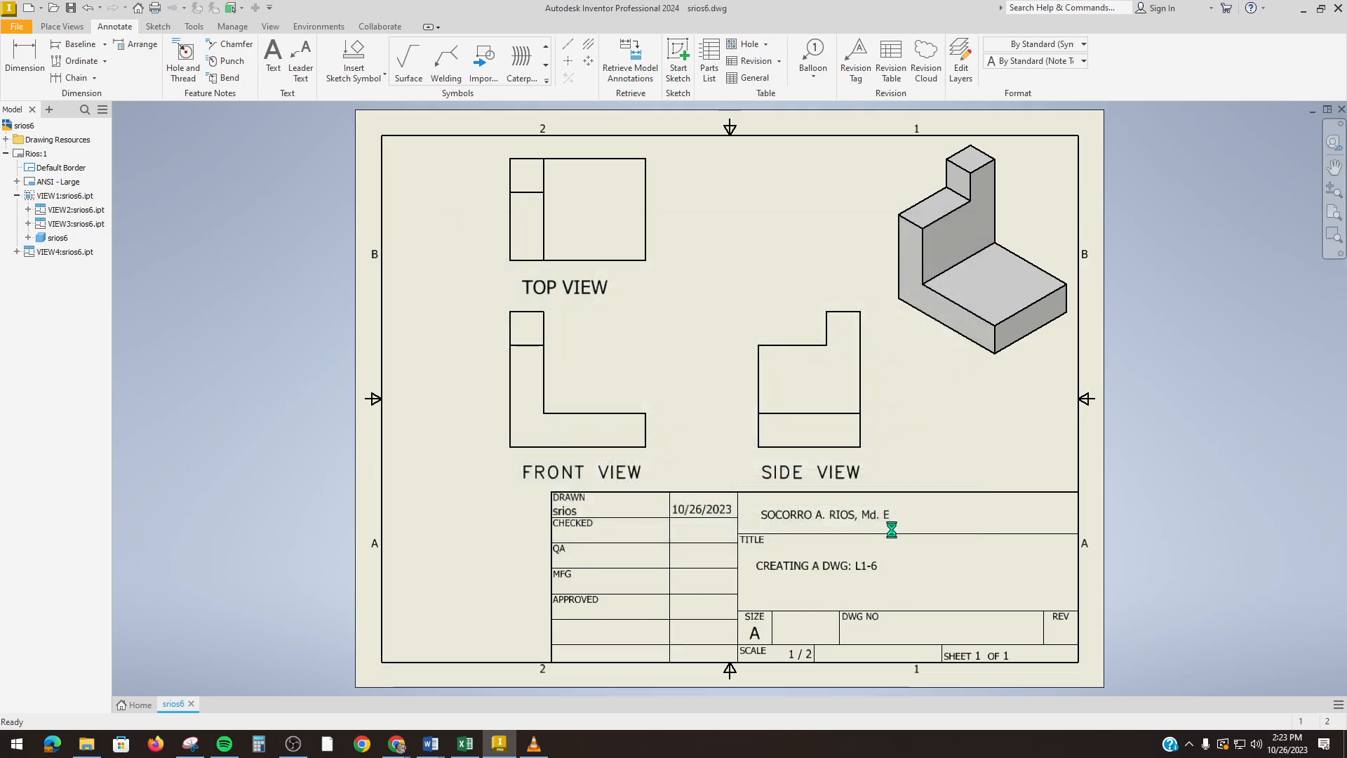
click(16, 26)
mouse_move(34, 186)
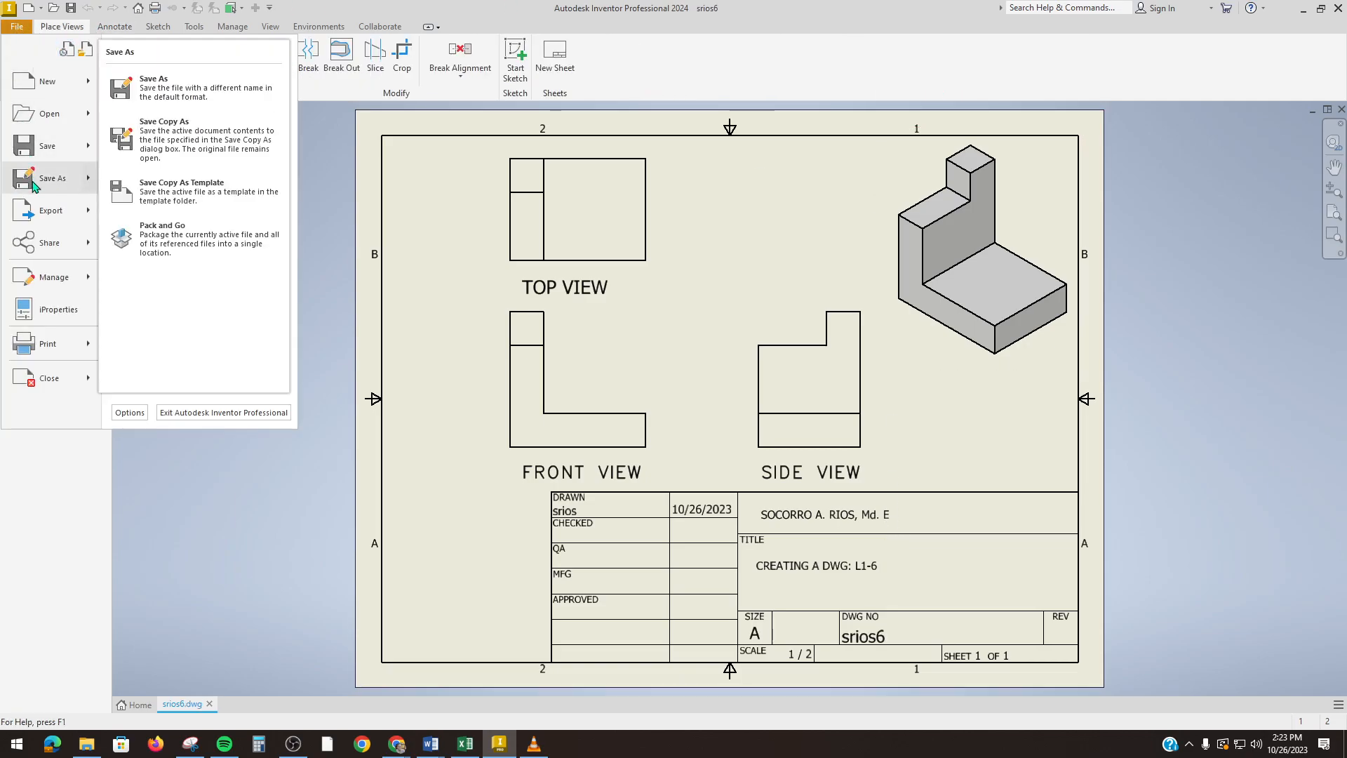
mouse_move(42, 214)
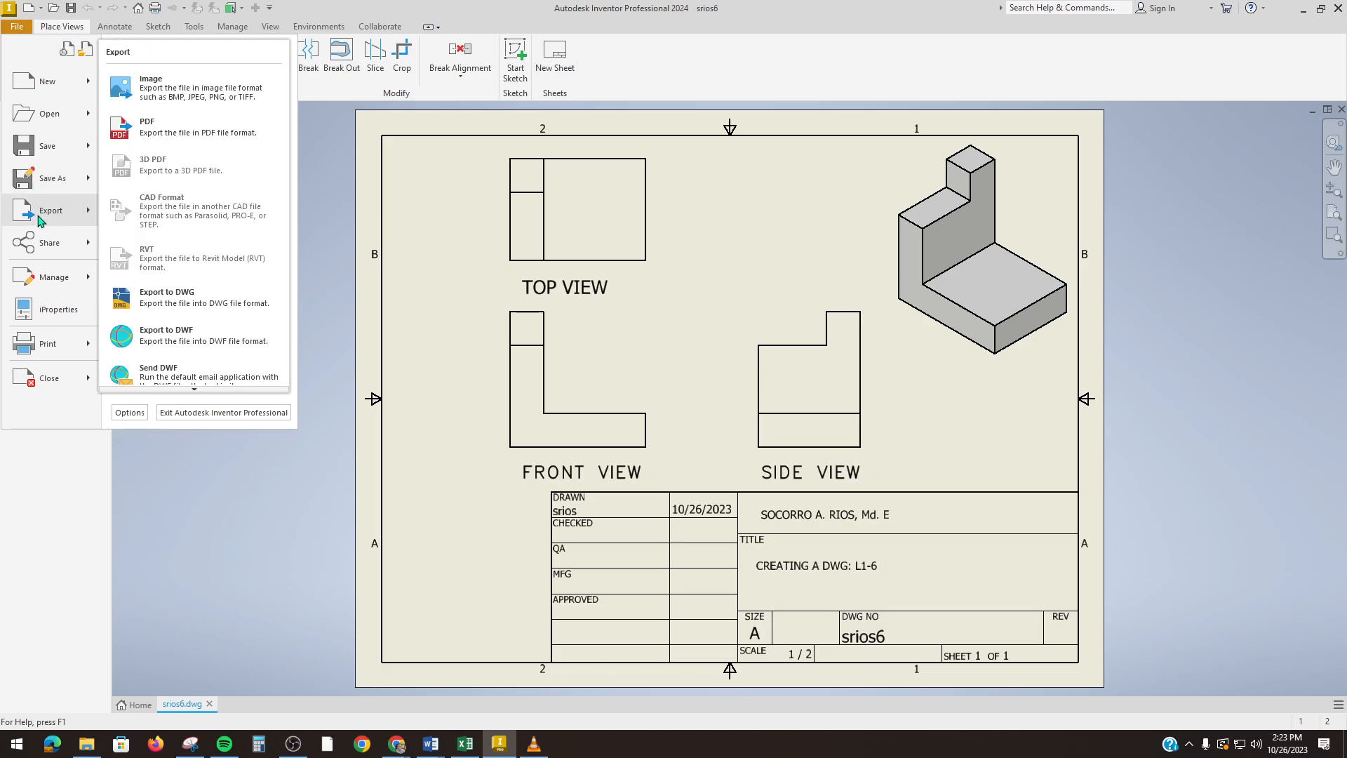
click(195, 140)
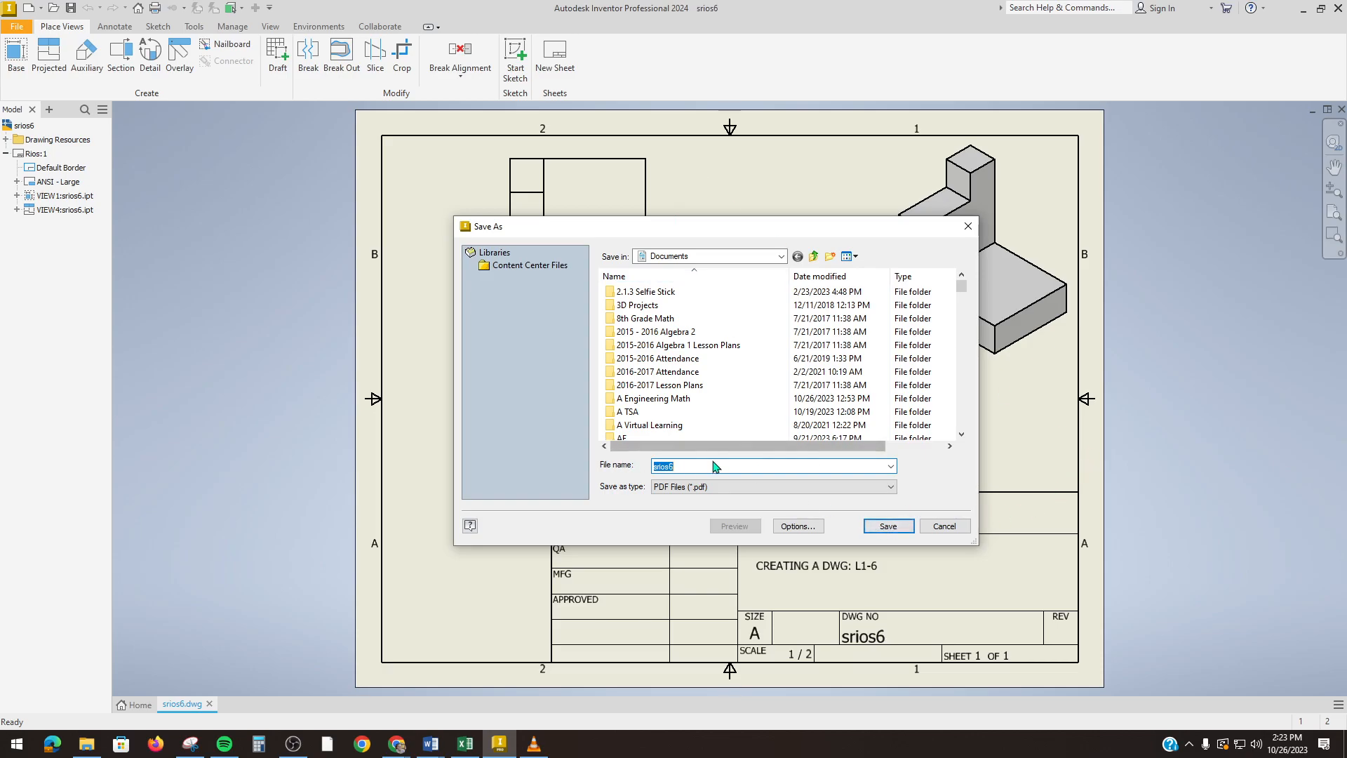
click(886, 526)
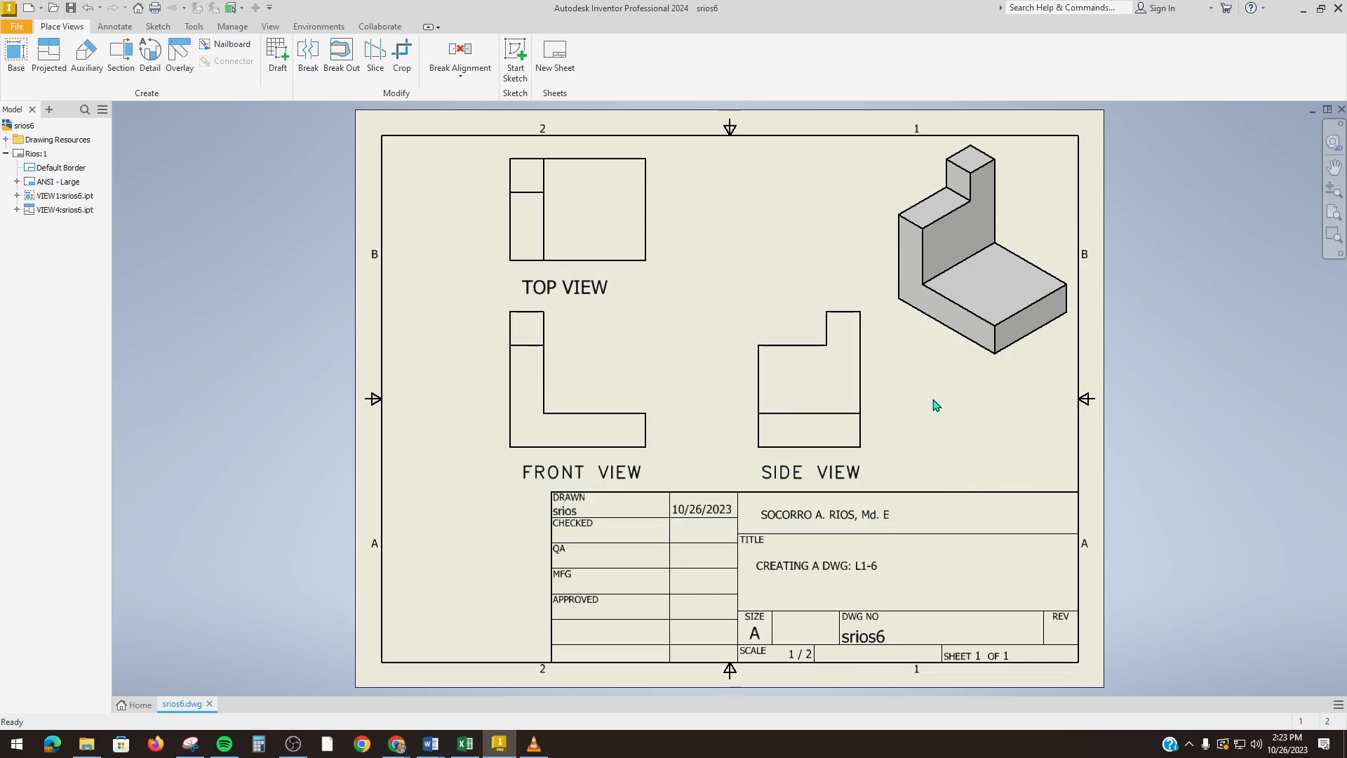
Step: Open the file 'srios9 creating a drawing' from Documents > Inventor in File Explorer
click(87, 745)
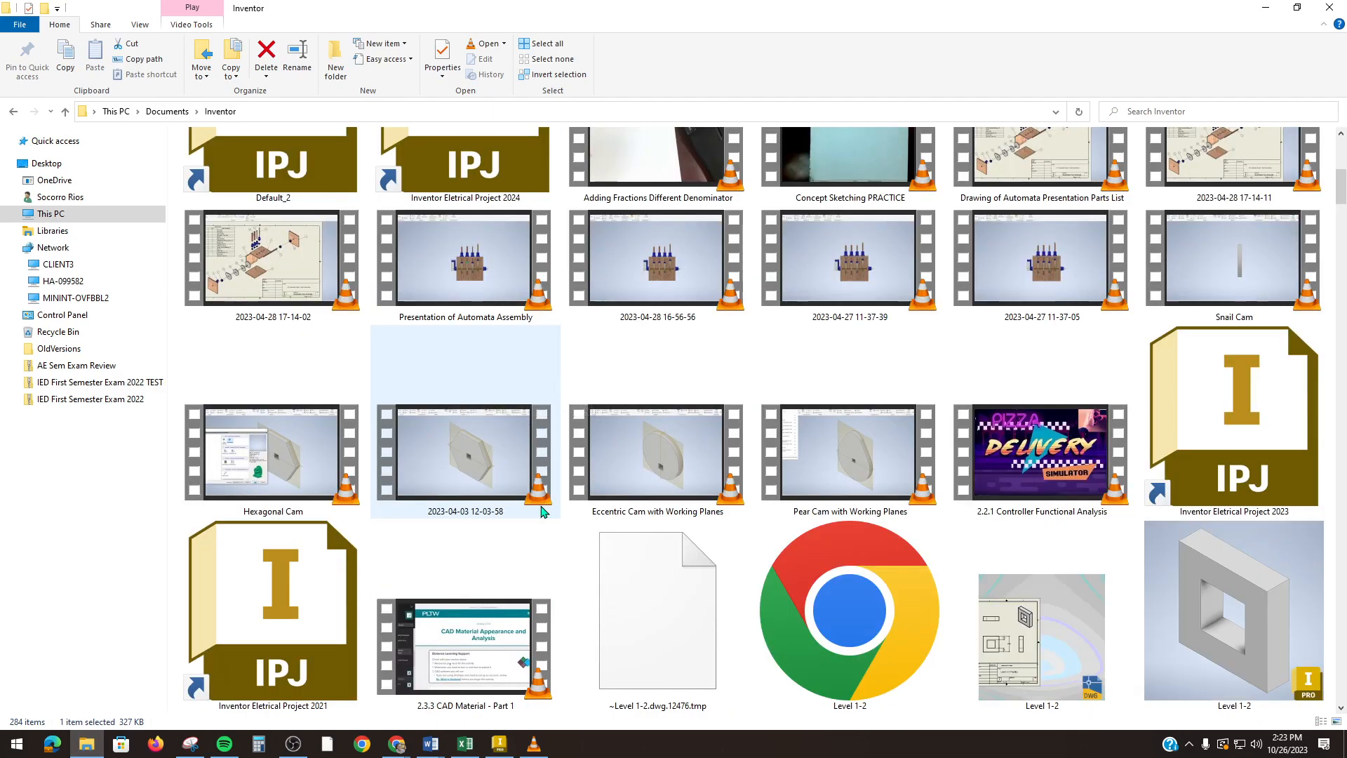
scroll(541, 513, up, 5)
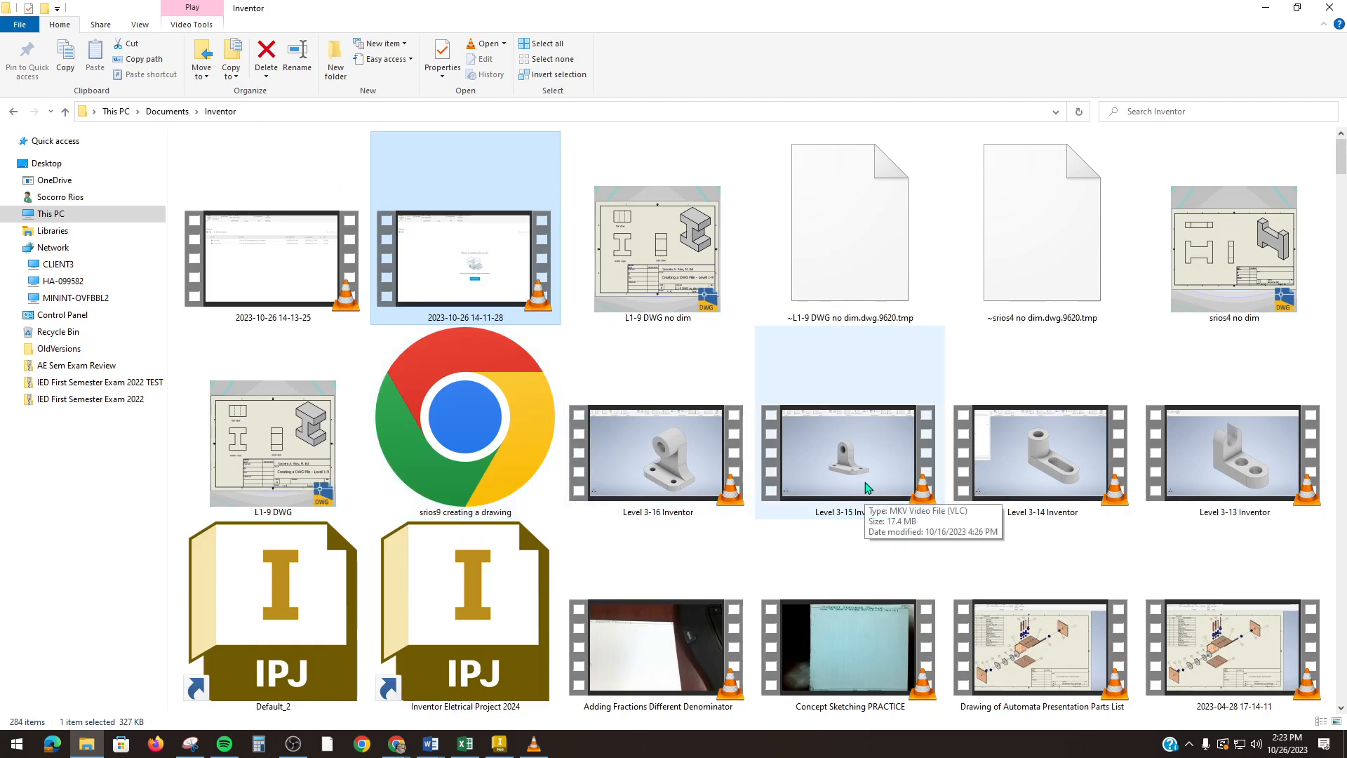
scroll(867, 487, down, 5)
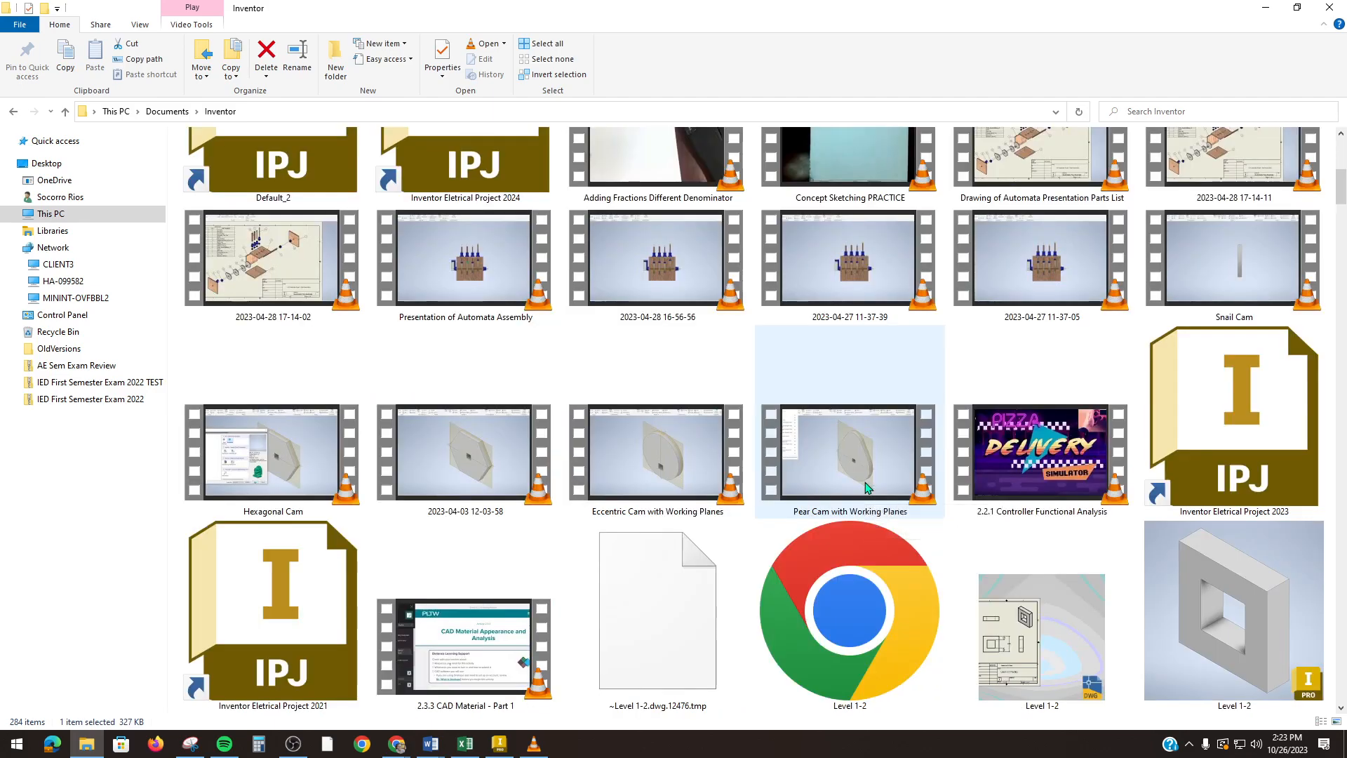
scroll(867, 488, down, 3)
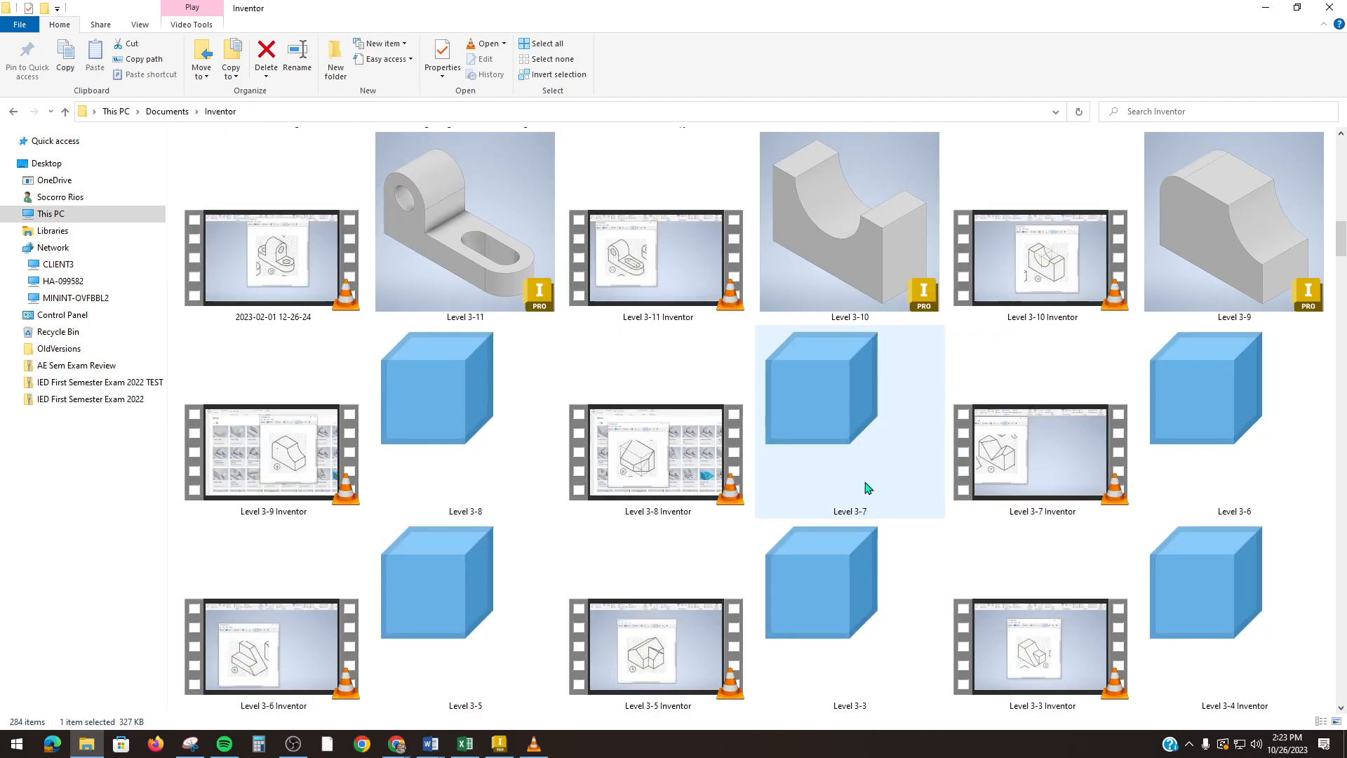
scroll(866, 488, down, 1)
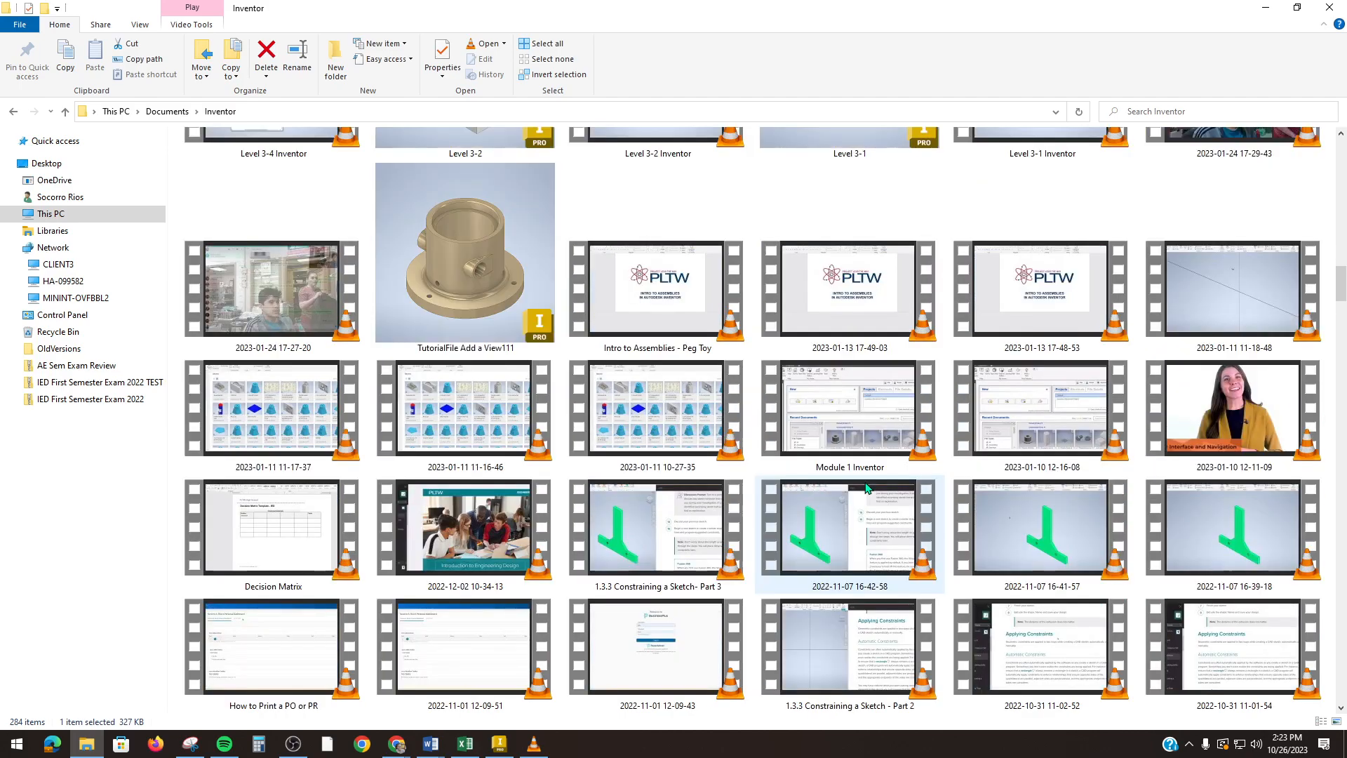
scroll(866, 488, up, 4)
scroll(475, 416, up, 3)
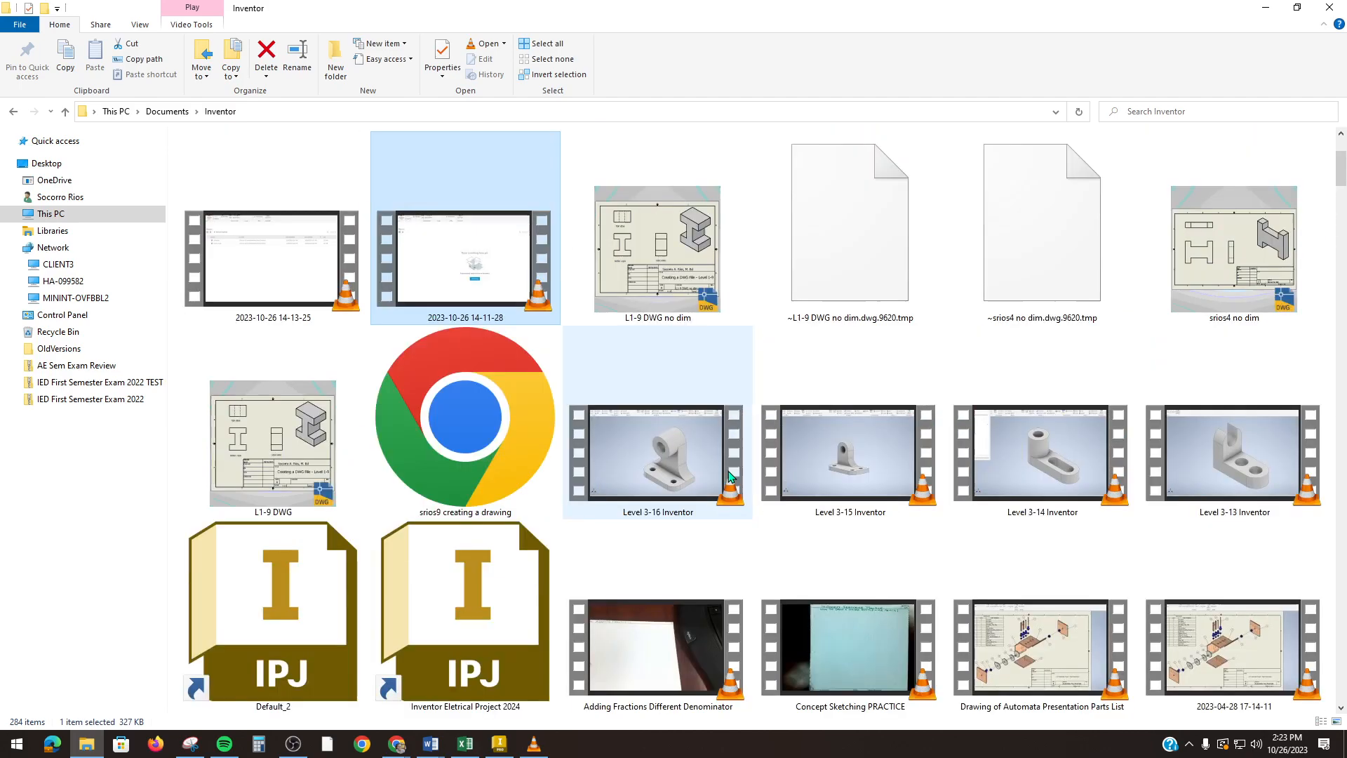
double_click(475, 415)
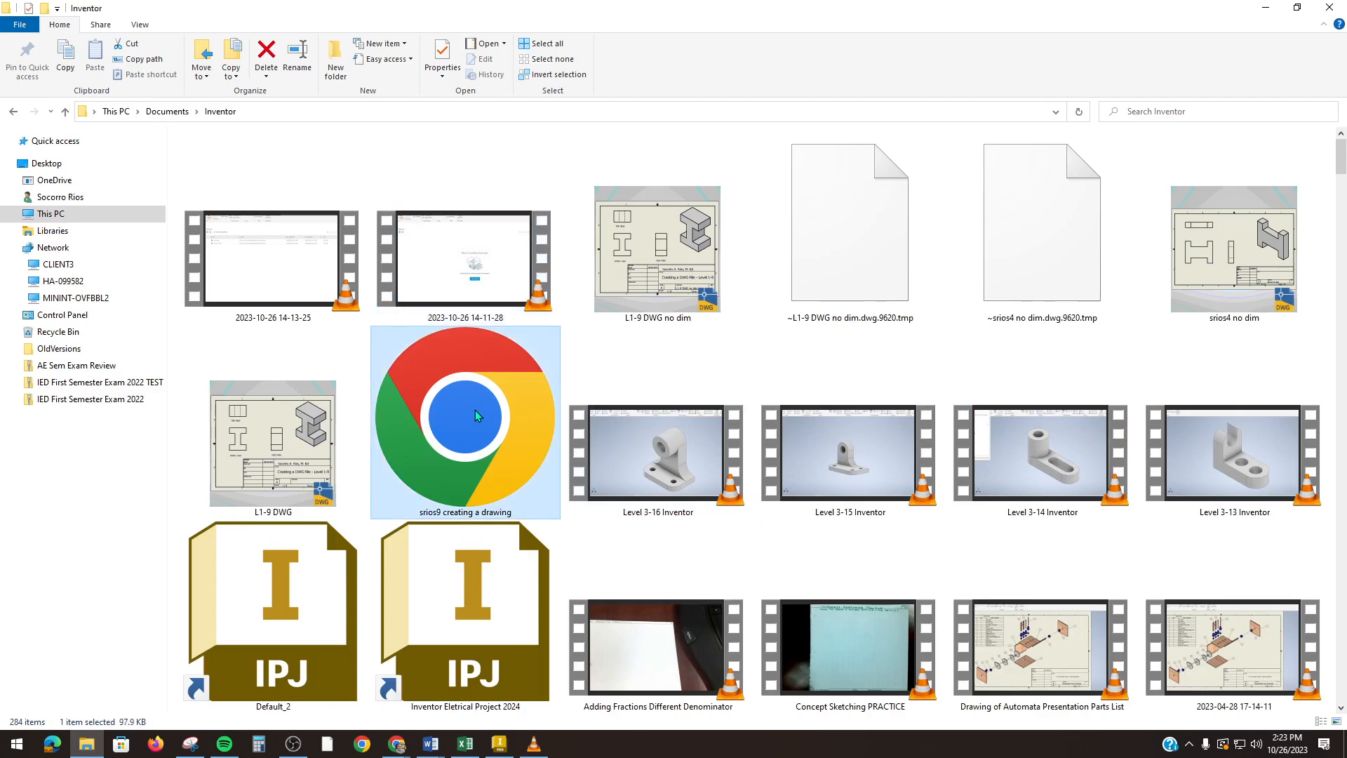